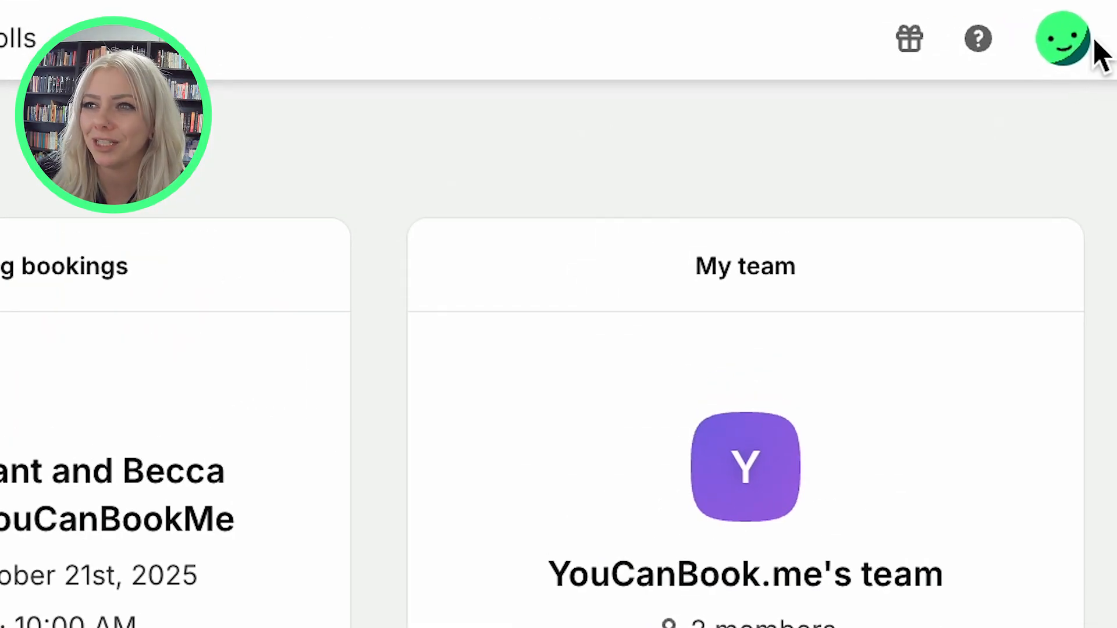
Open YouCanBook.me's Zapier integration settings under My Account > Integrations and copy the Zapier API key.
left_click(1065, 38)
left_click(820, 300)
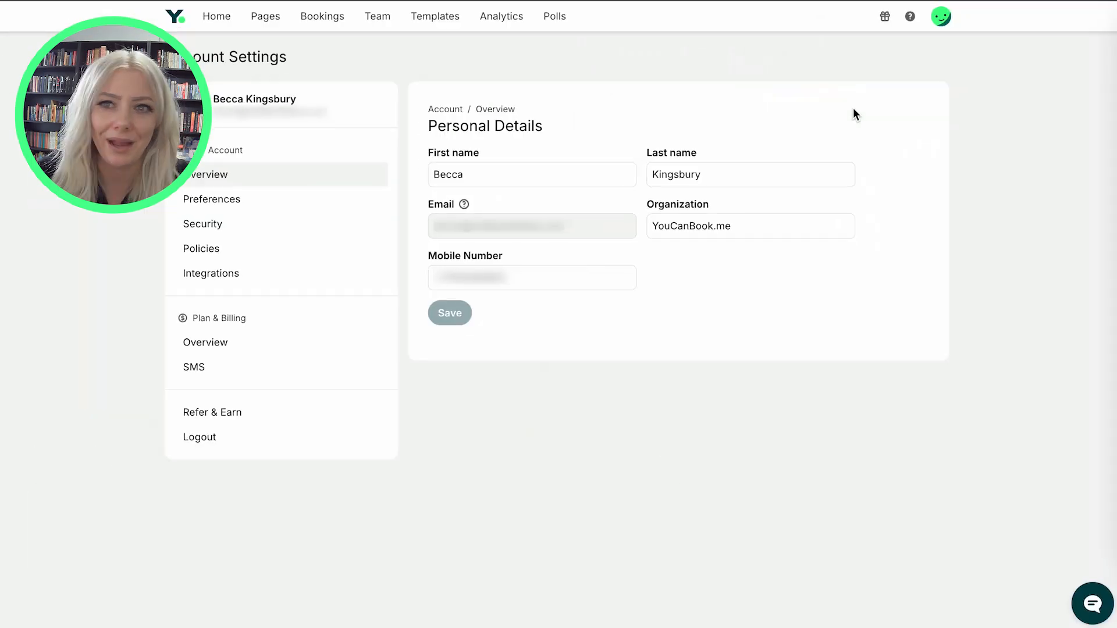
left_click(211, 273)
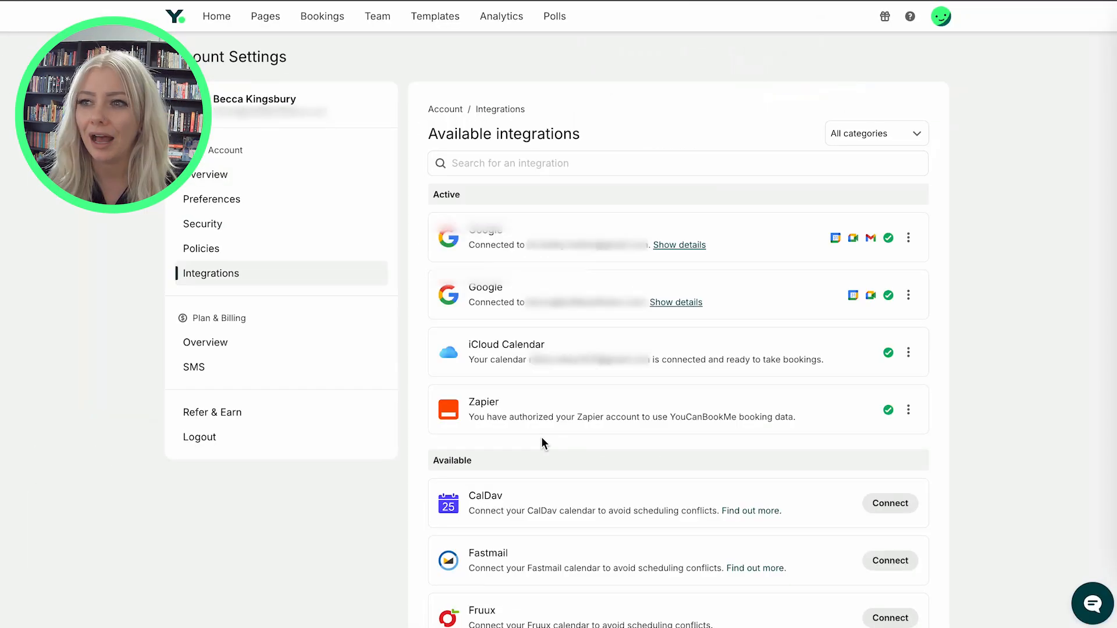
left_click(909, 411)
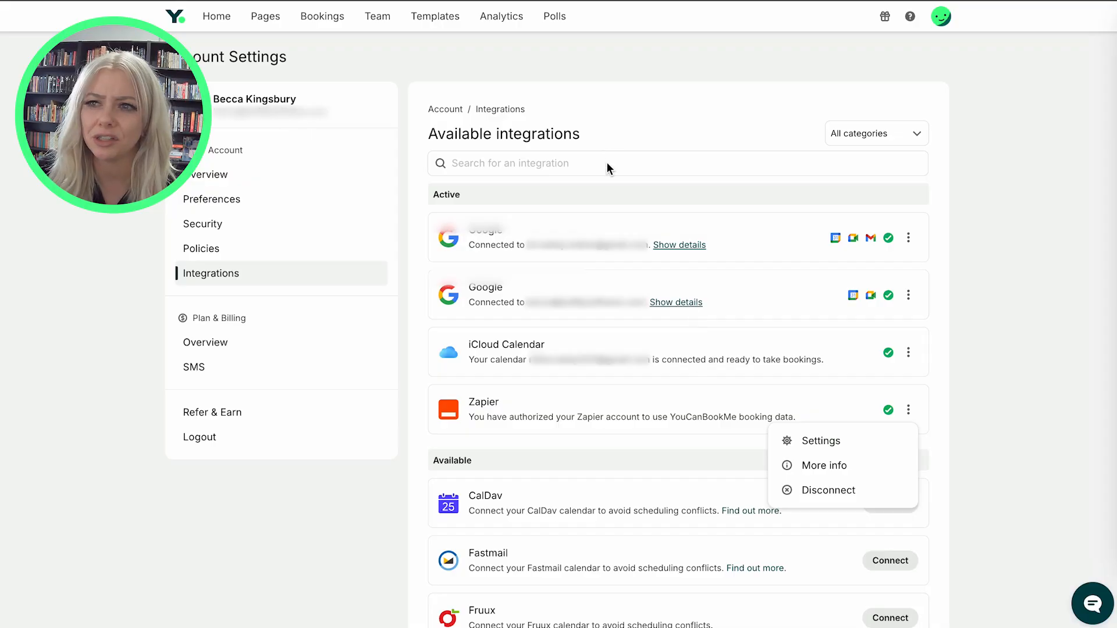
left_click(821, 443)
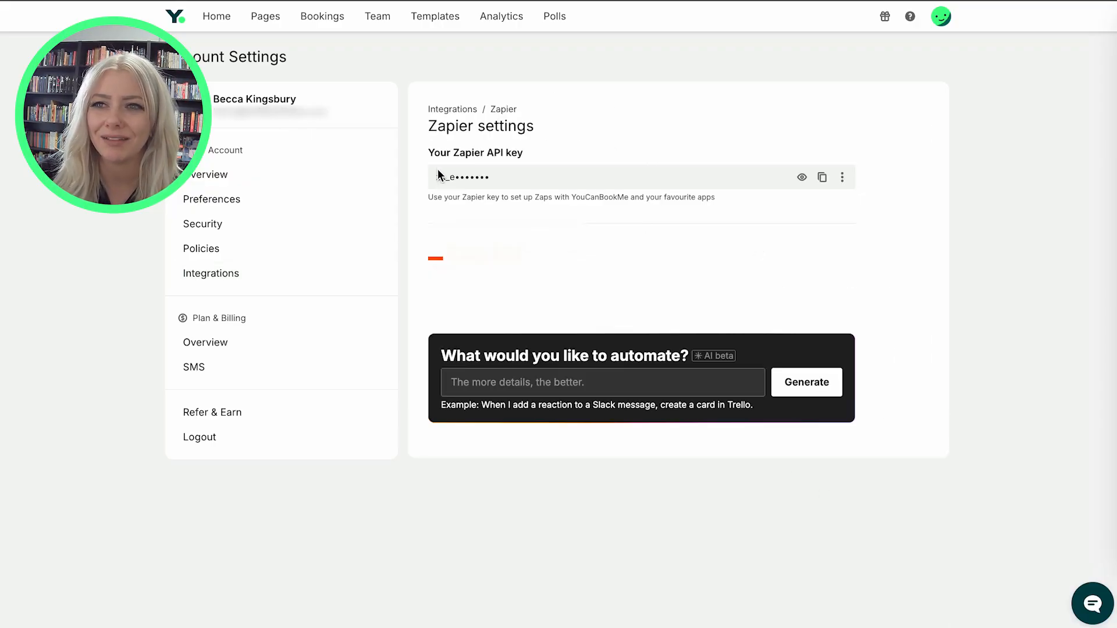
left_click(825, 177)
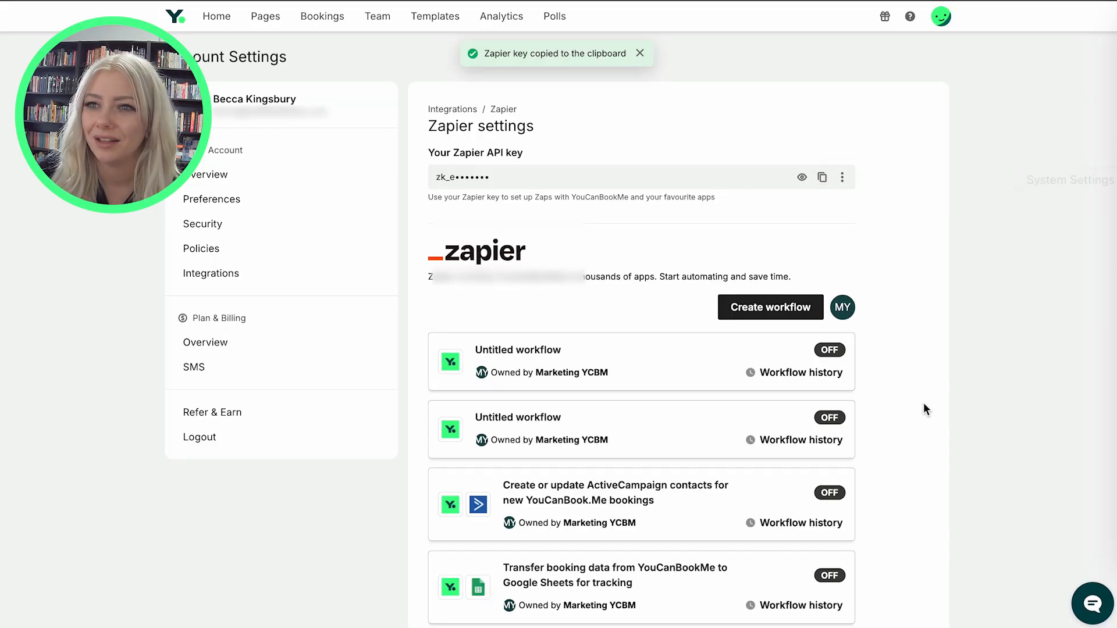
scroll(923, 403, "down", 2)
scroll(808, 298, "down", 1)
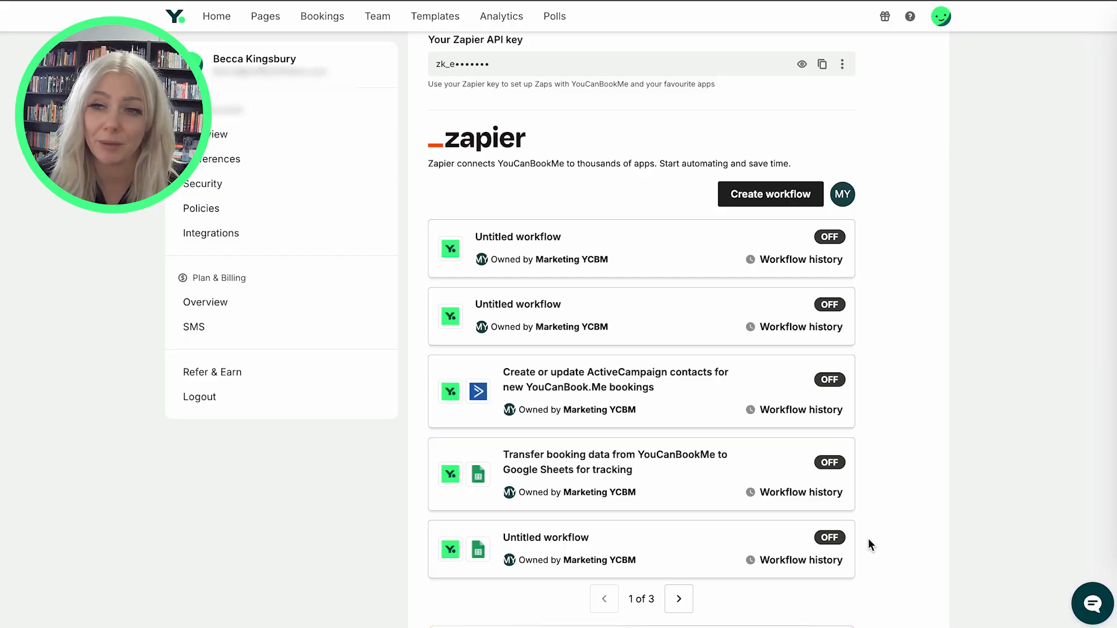
scroll(868, 545, "down", 2)
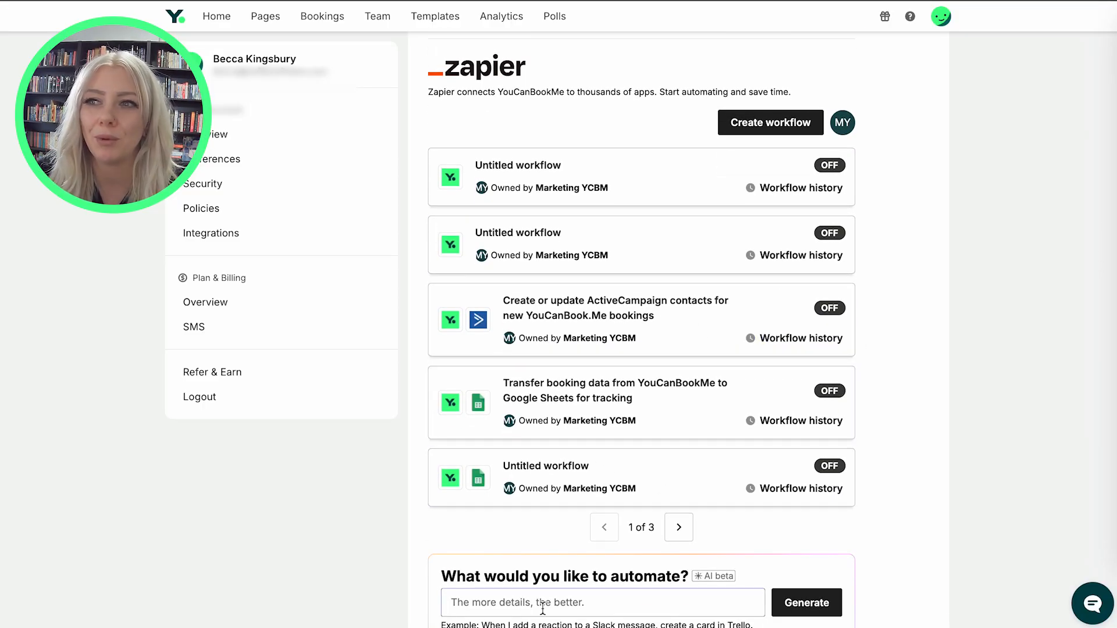
Request that each YouCanBookMe booking add the person's details to Google Contacts, and use the suggested workflow.
left_click(613, 594)
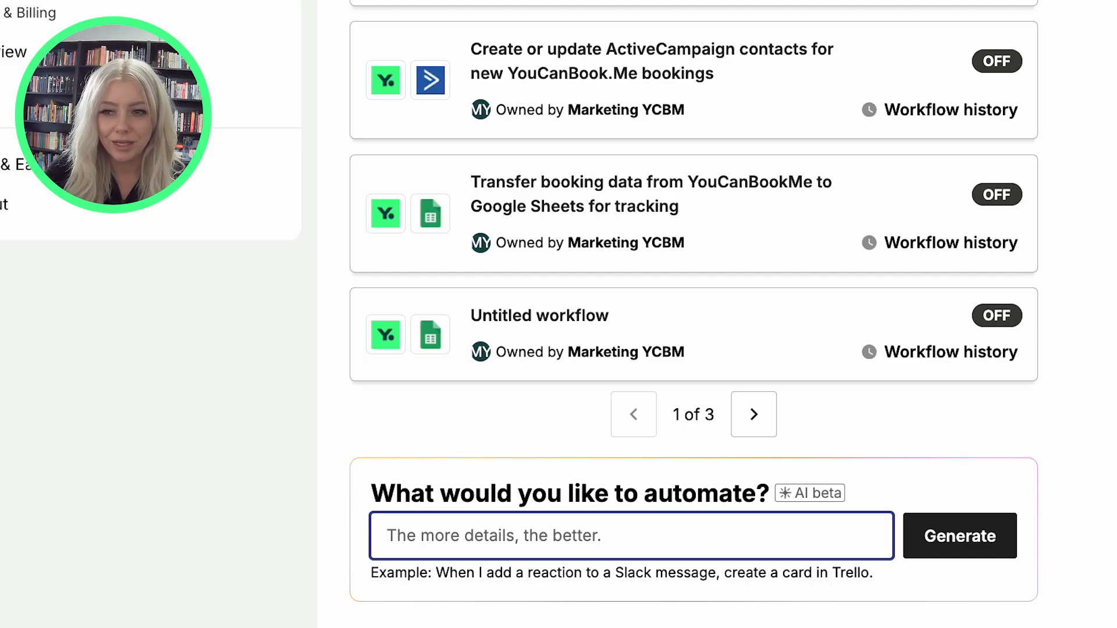
type("we want that every")
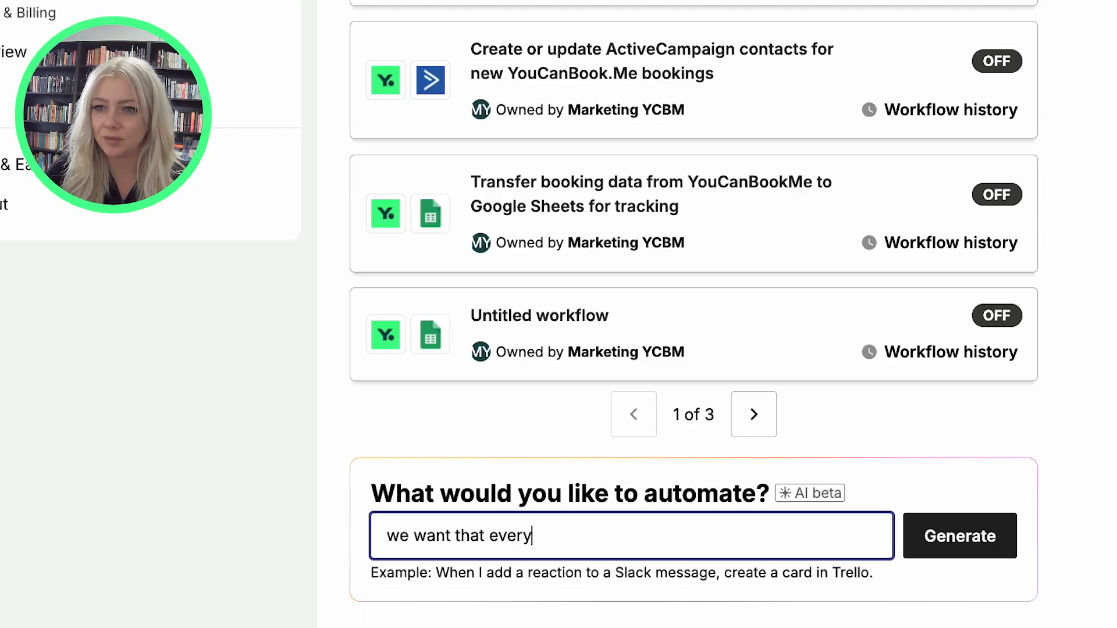
type(" time I get a booking in YouCanBookME,")
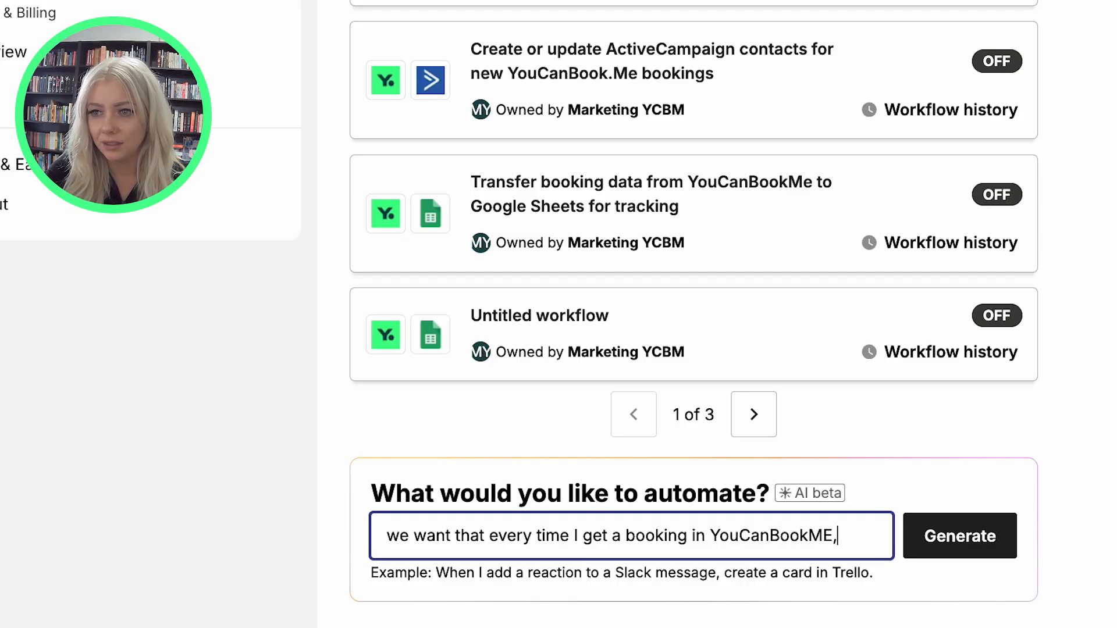
key("BackSpace")
key("BackSpace")
type("e, it adds the peron")
key("BackSpace")
key("BackSpace")
type("son's details to Google Contacts")
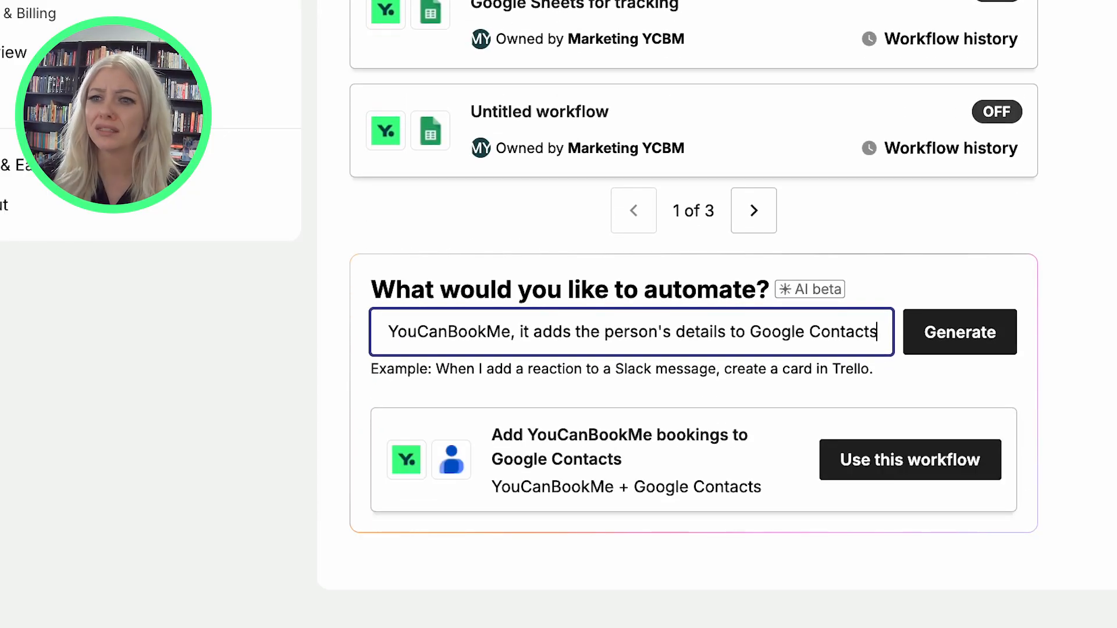
left_click(886, 465)
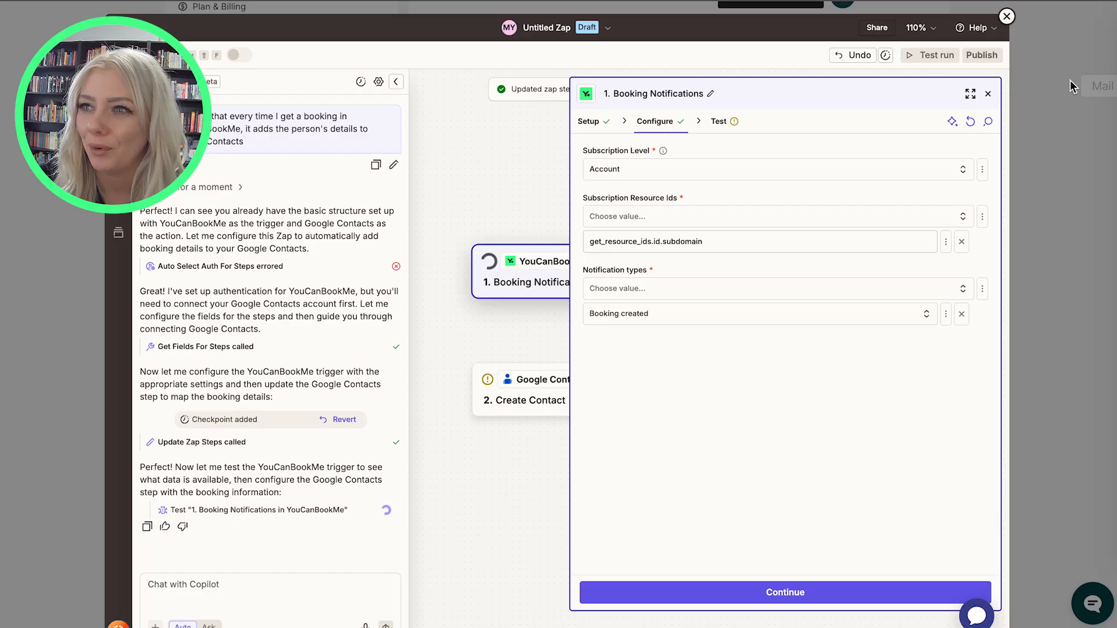
Close the Booking Notifications panel to see the two-step Zap on the canvas.
left_click(989, 93)
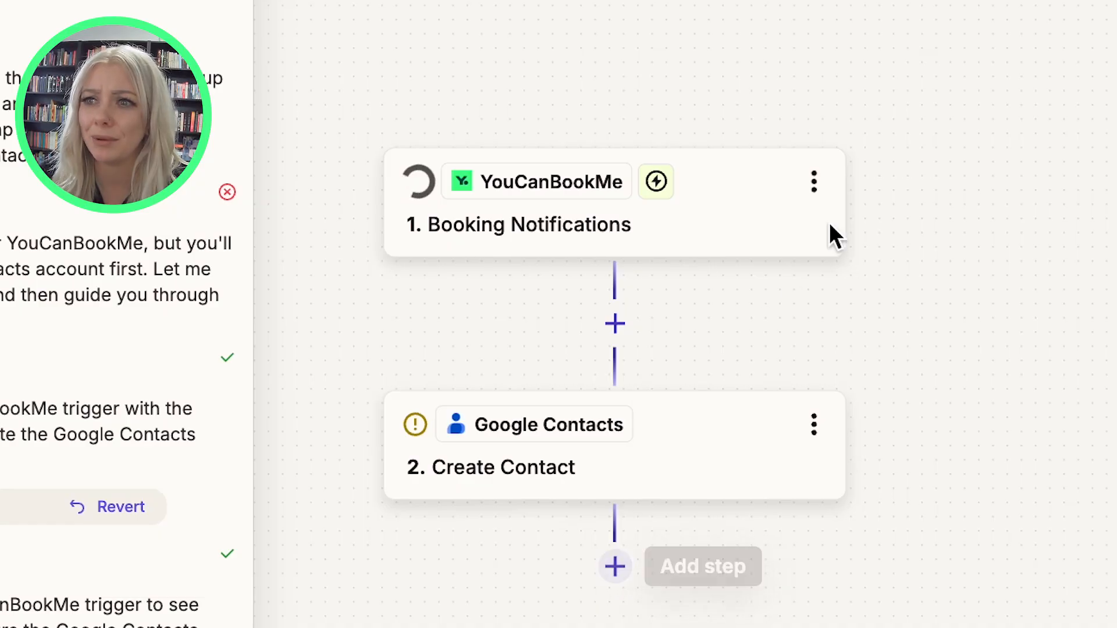
Review the Booking Notifications trigger's setup and event list, then begin connecting the Google account.
left_click(817, 183)
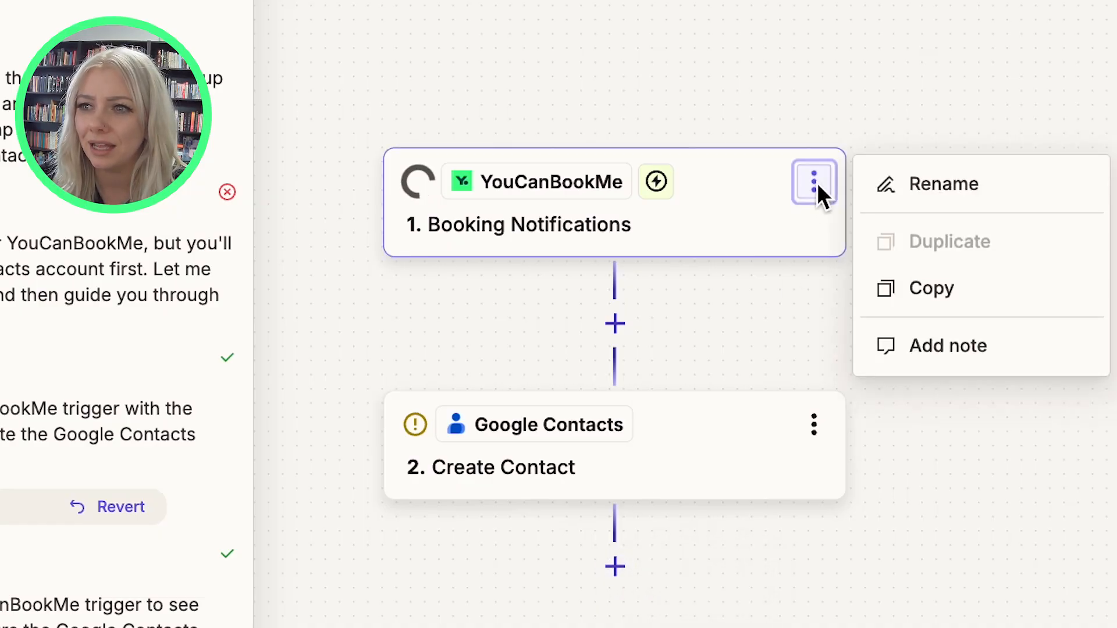
left_click(757, 193)
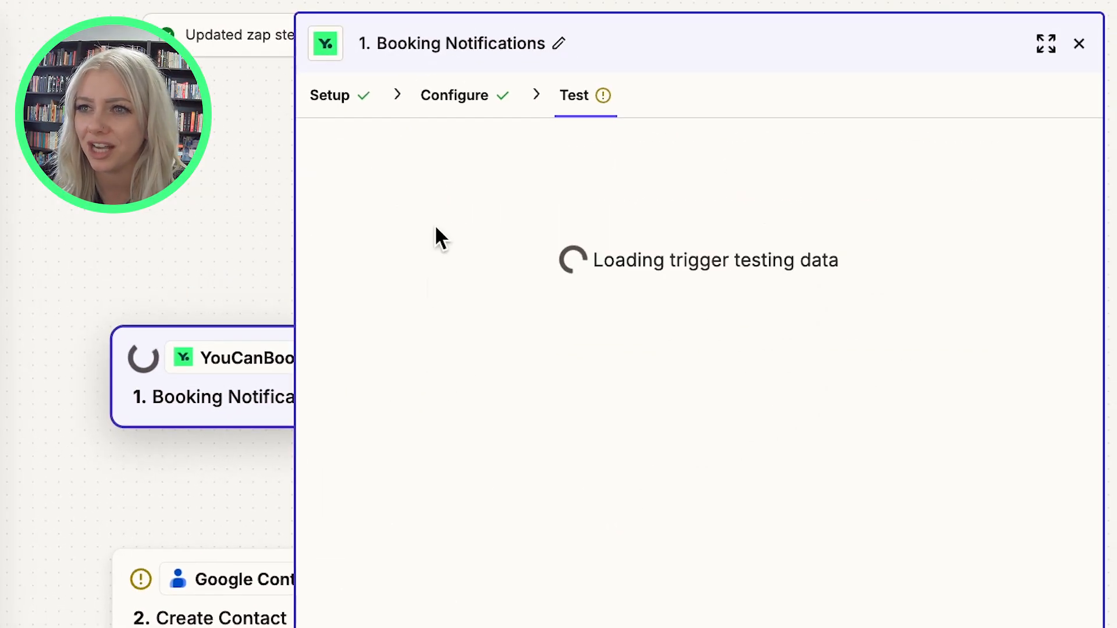
left_click(344, 94)
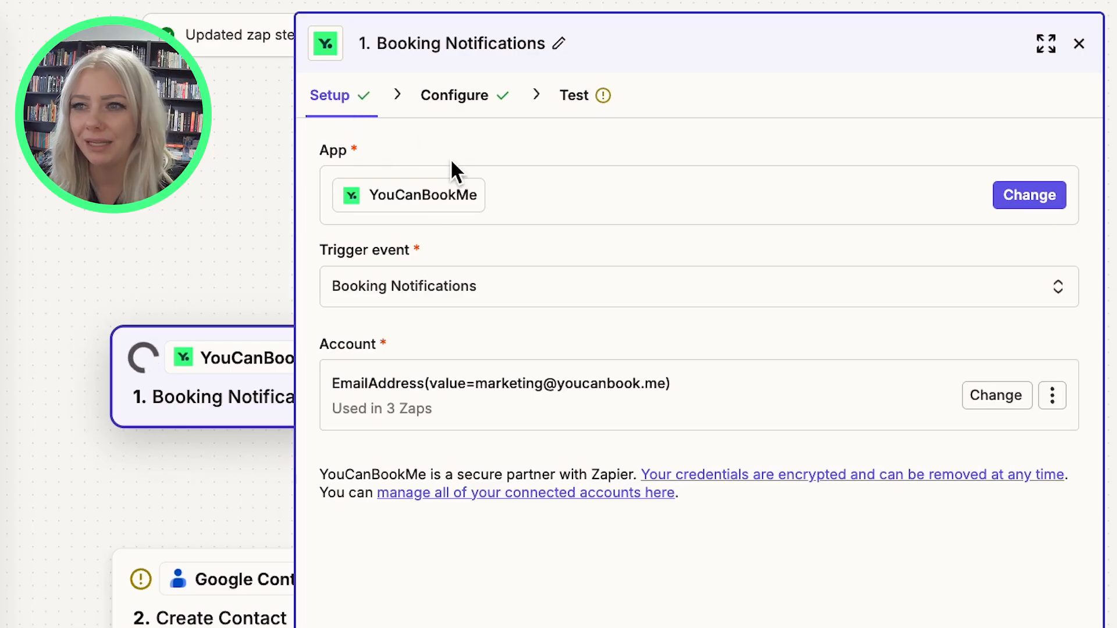
left_click(457, 286)
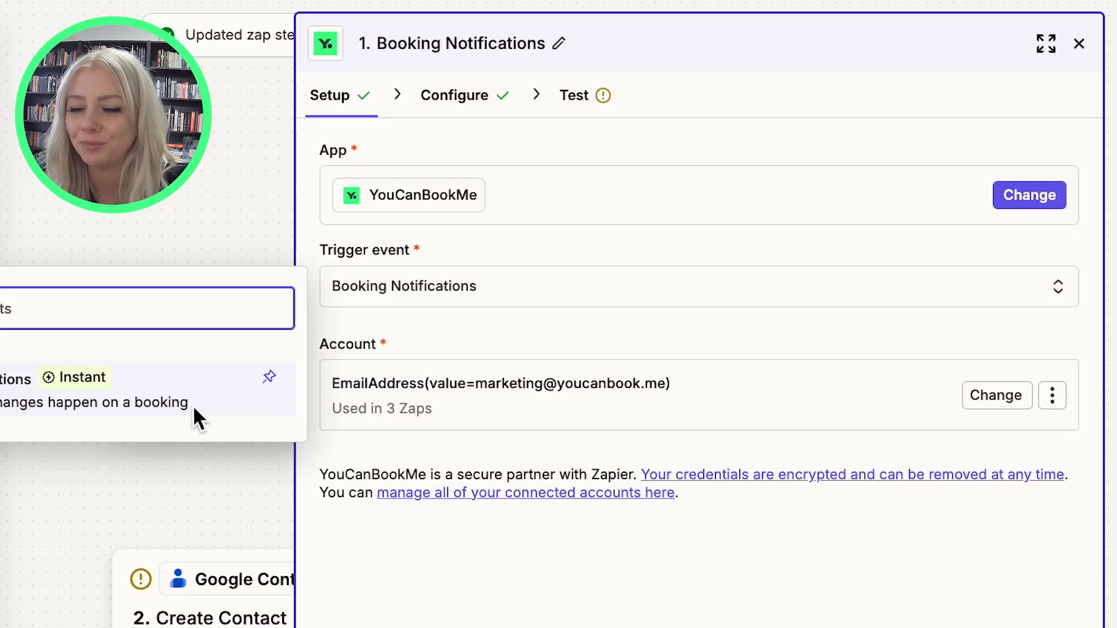
left_click(380, 539)
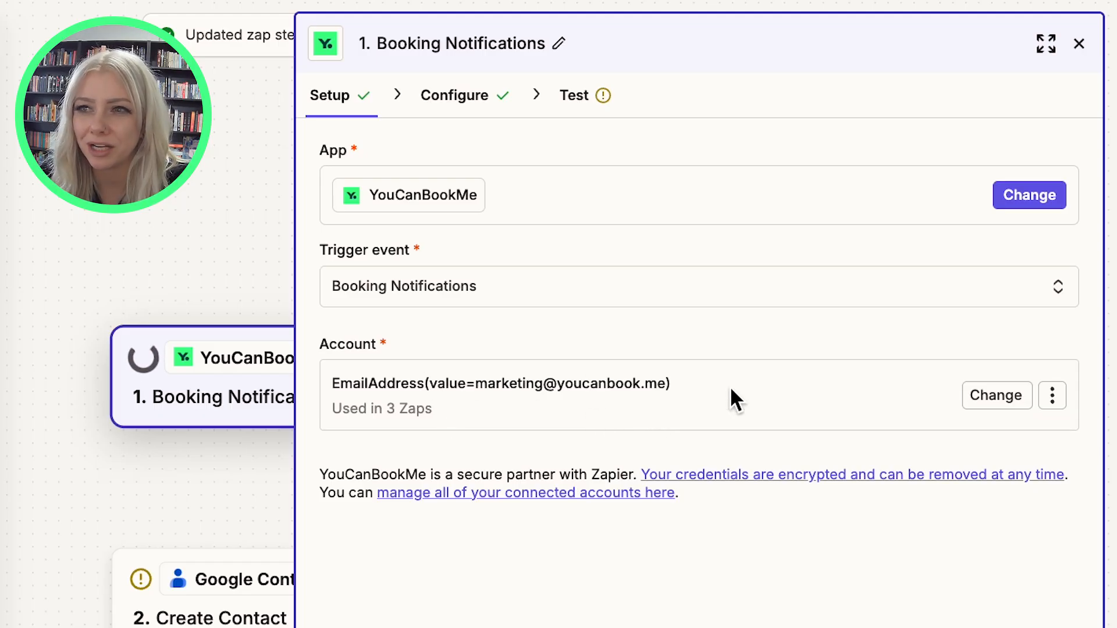
left_click(994, 397)
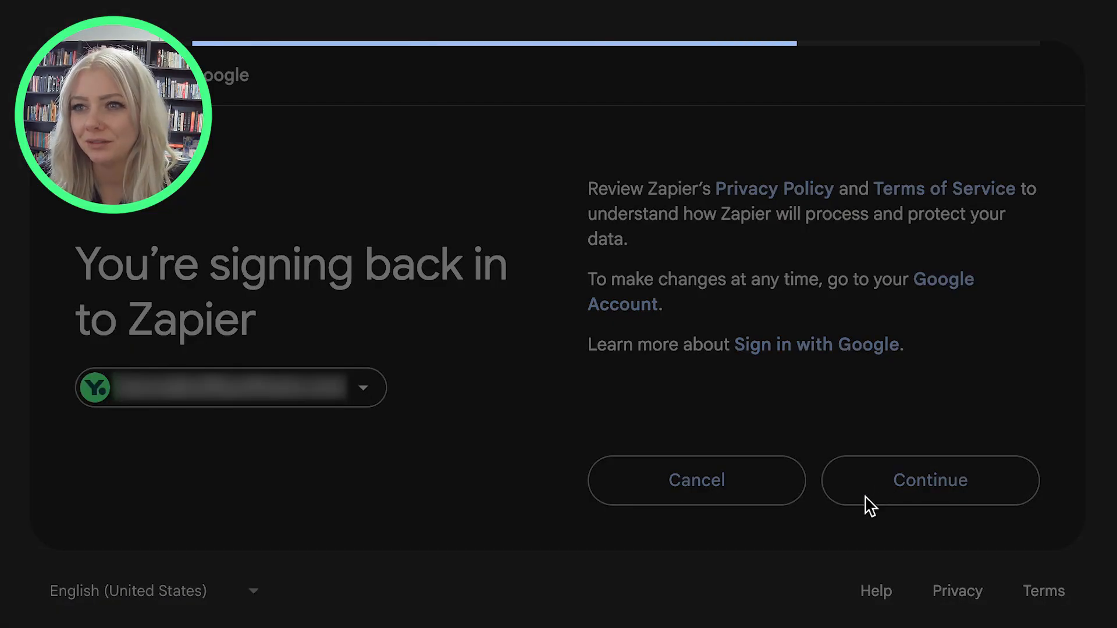
Review Google's access request and grant Zapier access to the contacts.
scroll(831, 612, "down", 1)
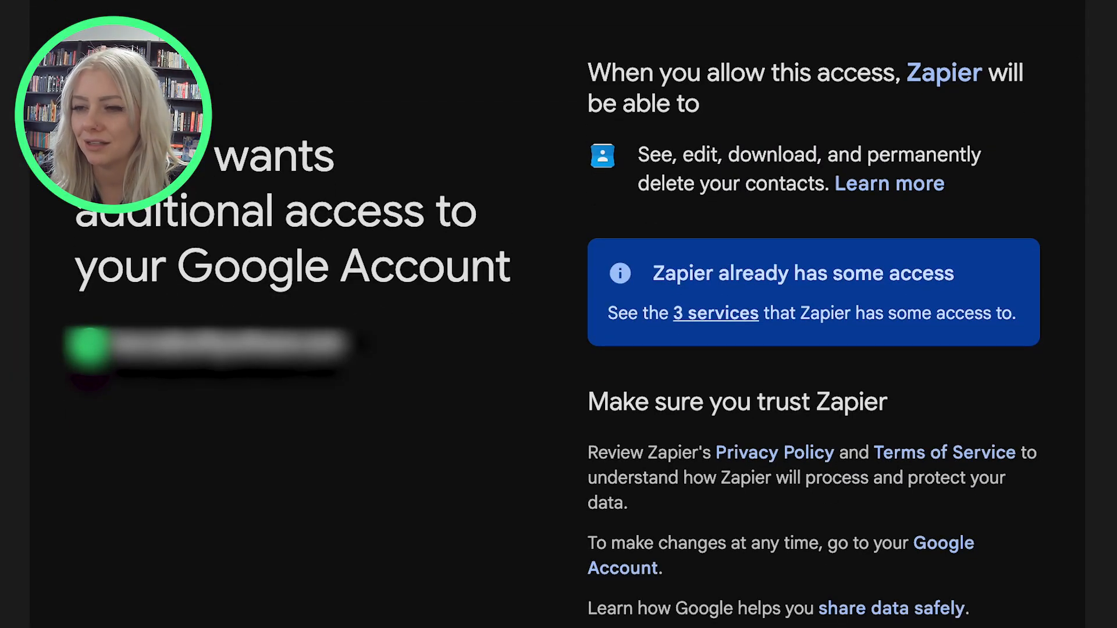
scroll(558, 319, "up", 1)
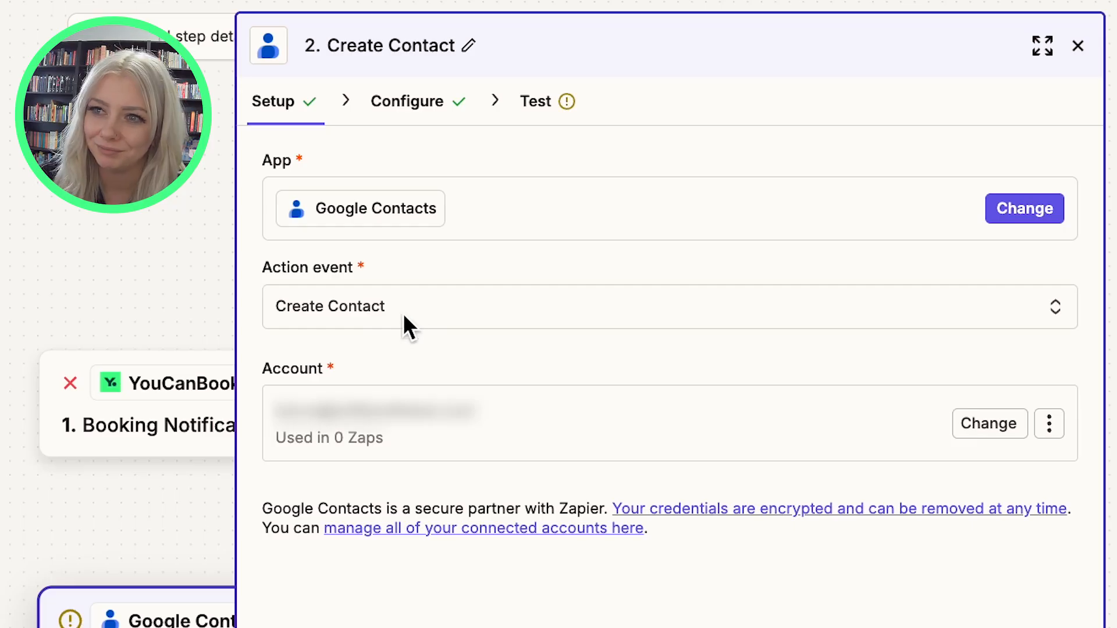
Keep Create Contact as the action event, start mapping First Name, then return to complete the trigger.
left_click(542, 299)
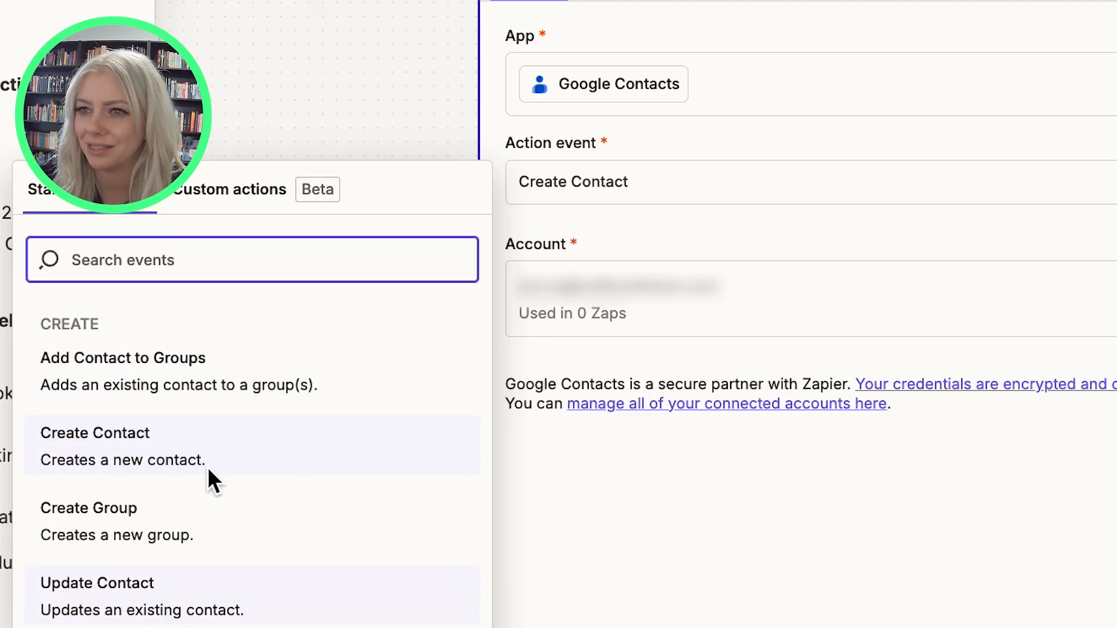
left_click(637, 587)
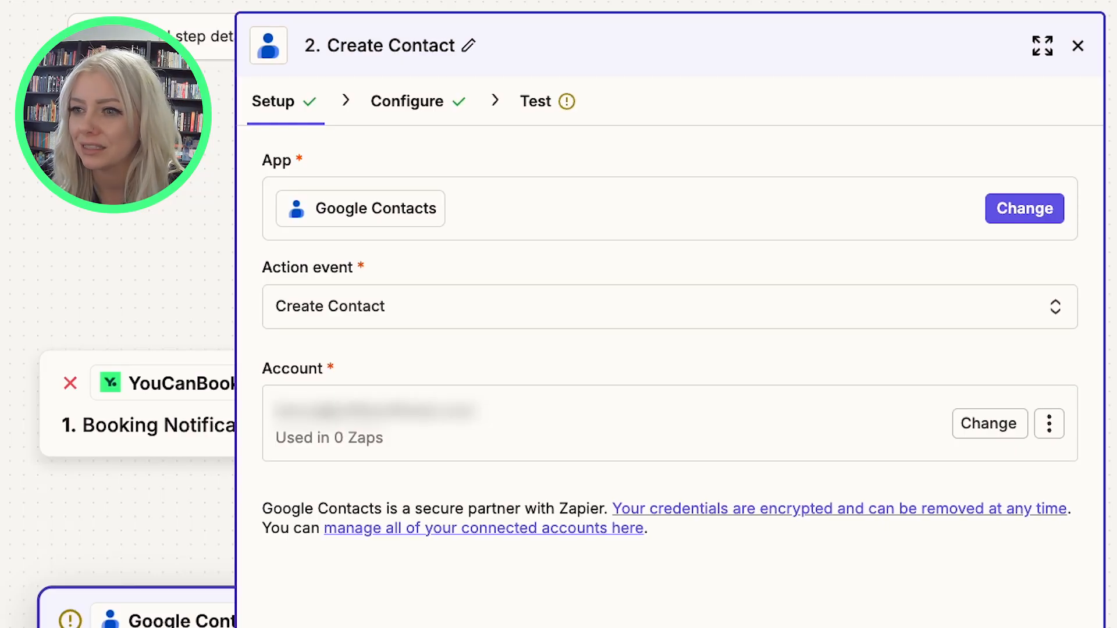
left_click(669, 627)
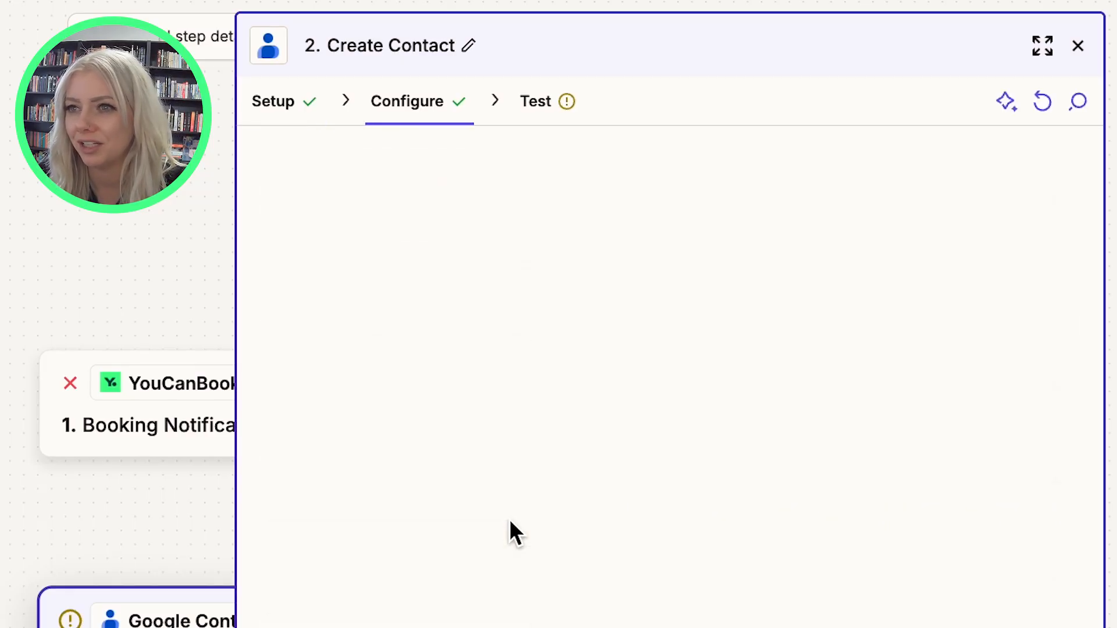
left_click(331, 198)
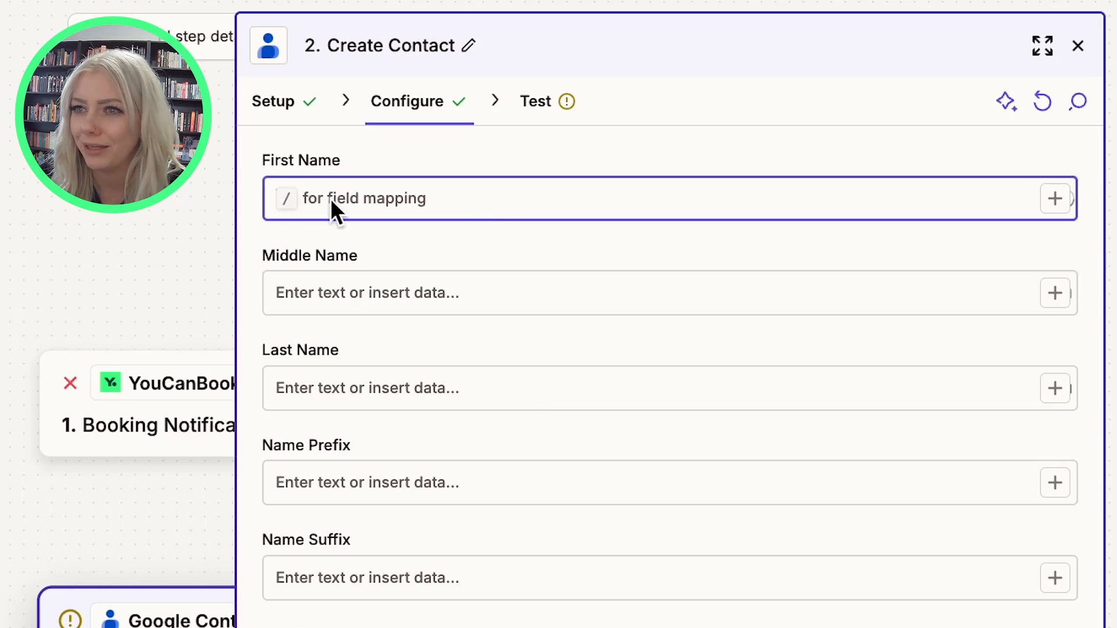
left_click(1055, 198)
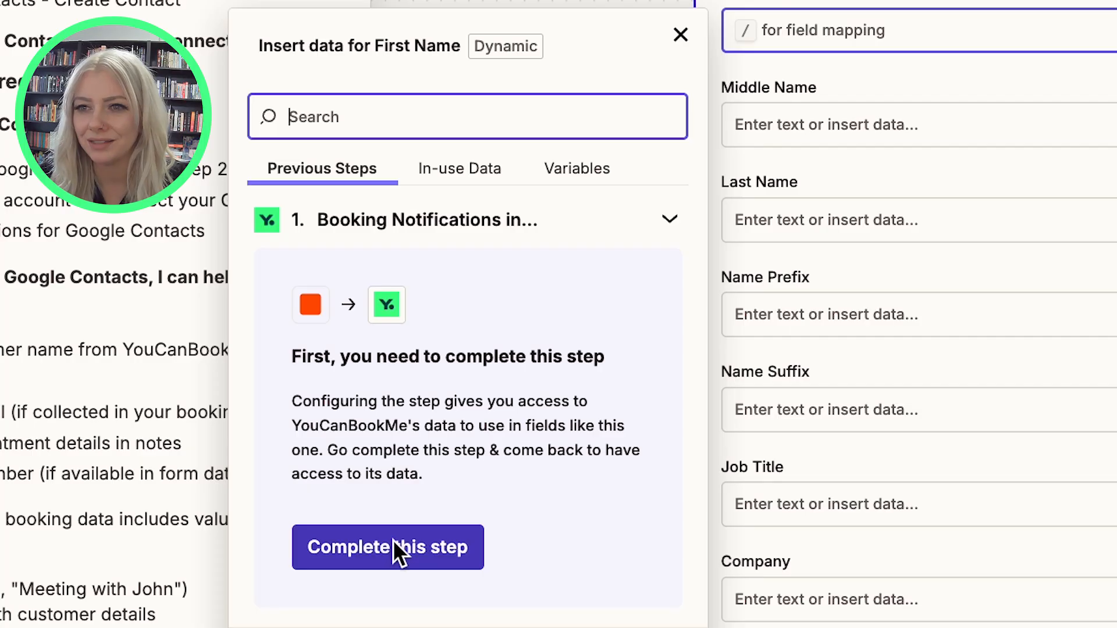
left_click(392, 540)
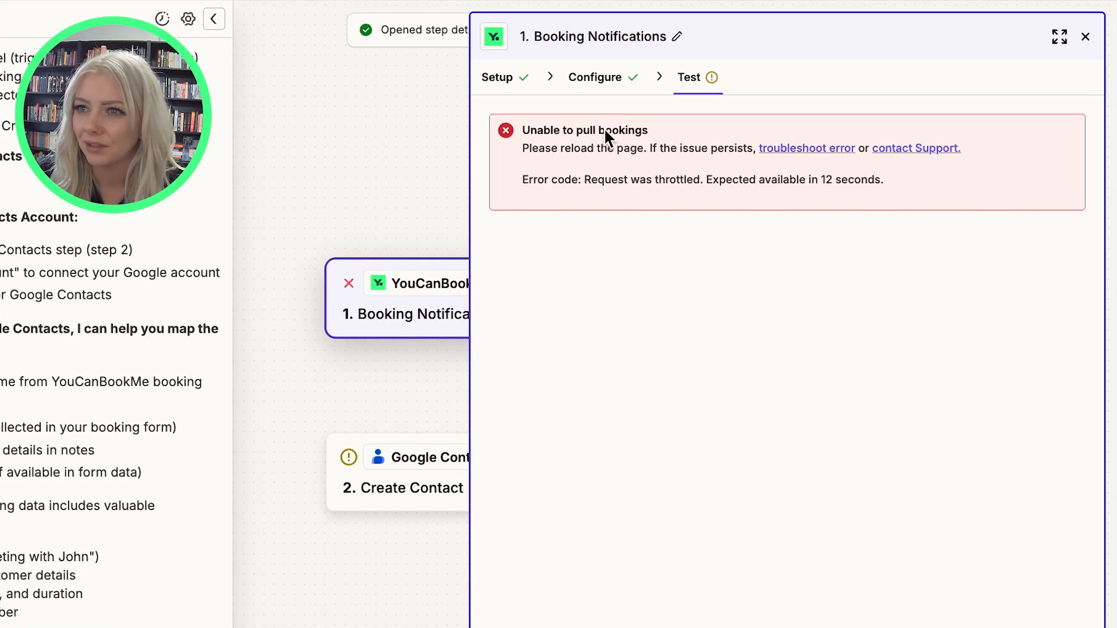
Reconnect the YouCanBookMe account by pasting the Zapier API key and allowing Zapier access.
left_click(604, 77)
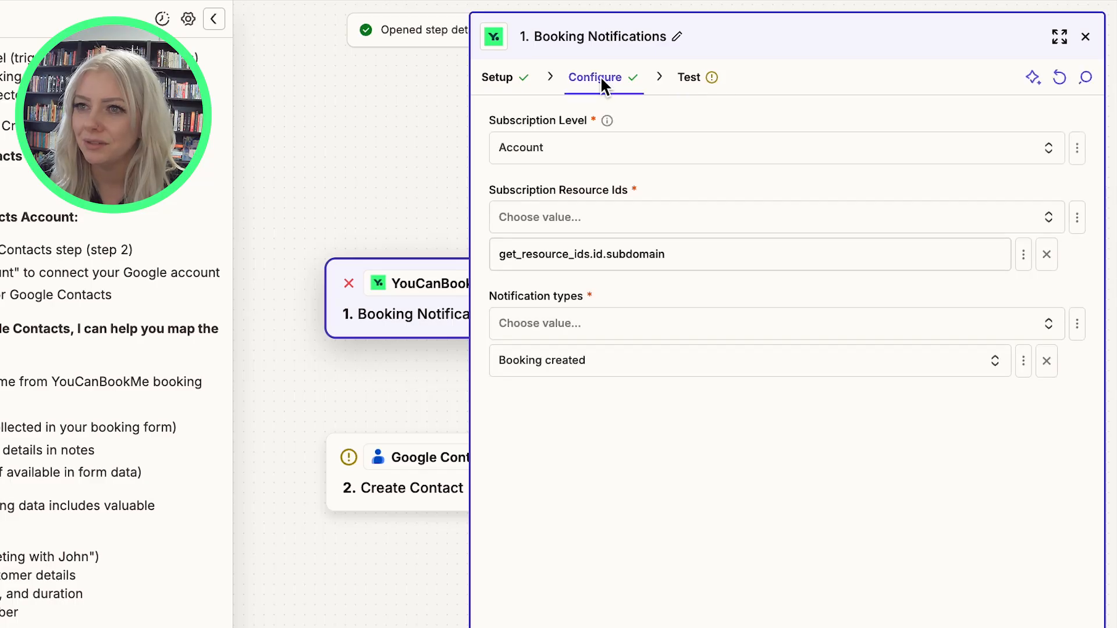
left_click(498, 77)
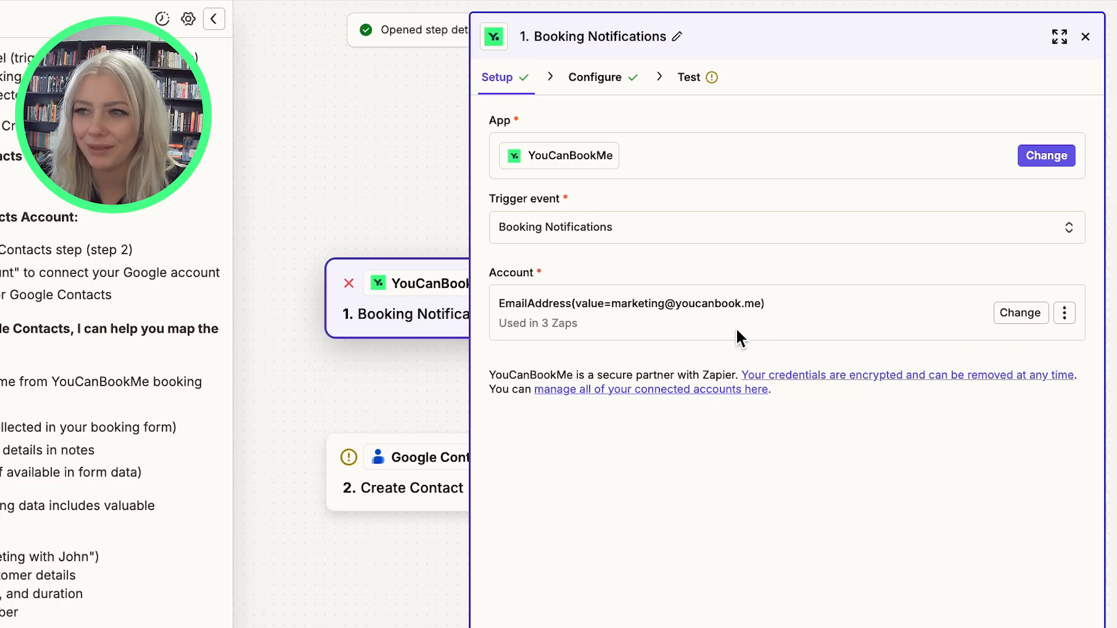
left_click(1024, 309)
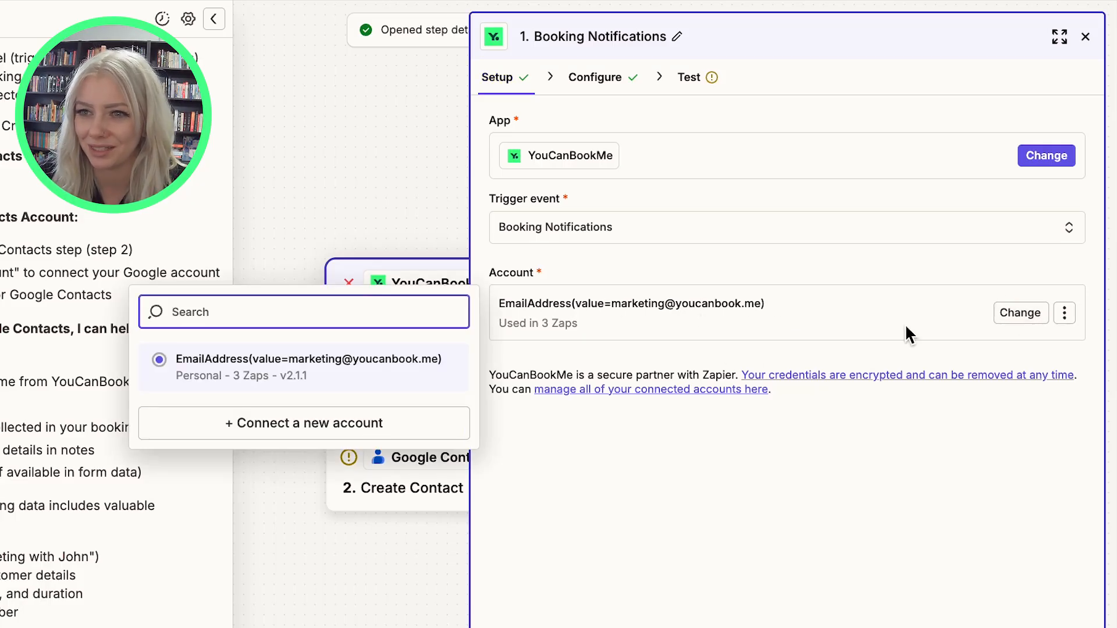
left_click(365, 425)
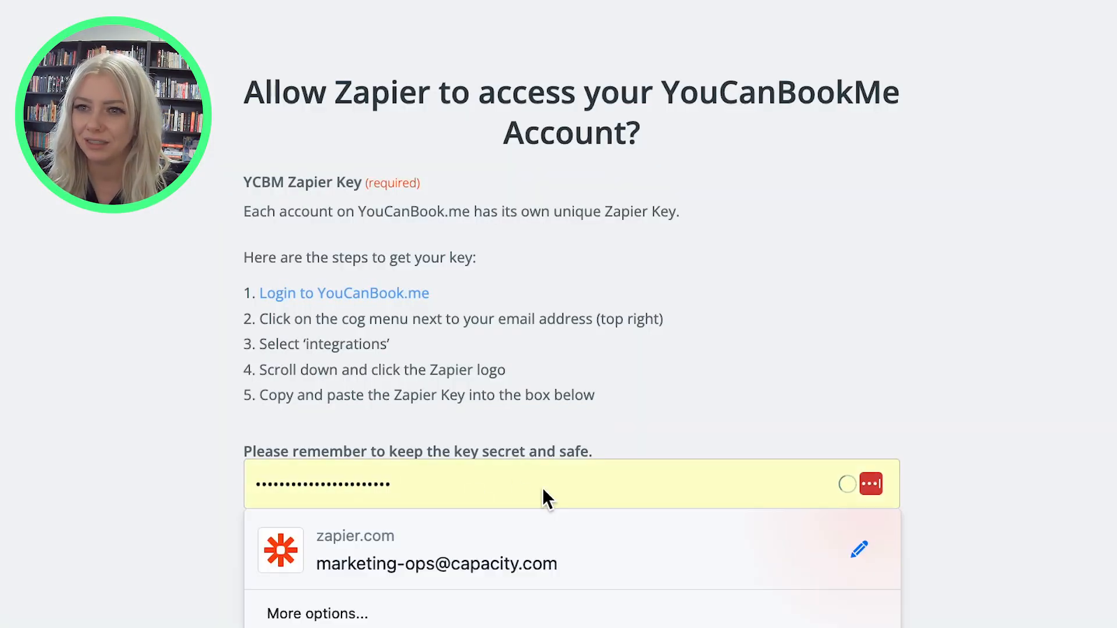
left_click_drag(526, 476, 164, 449)
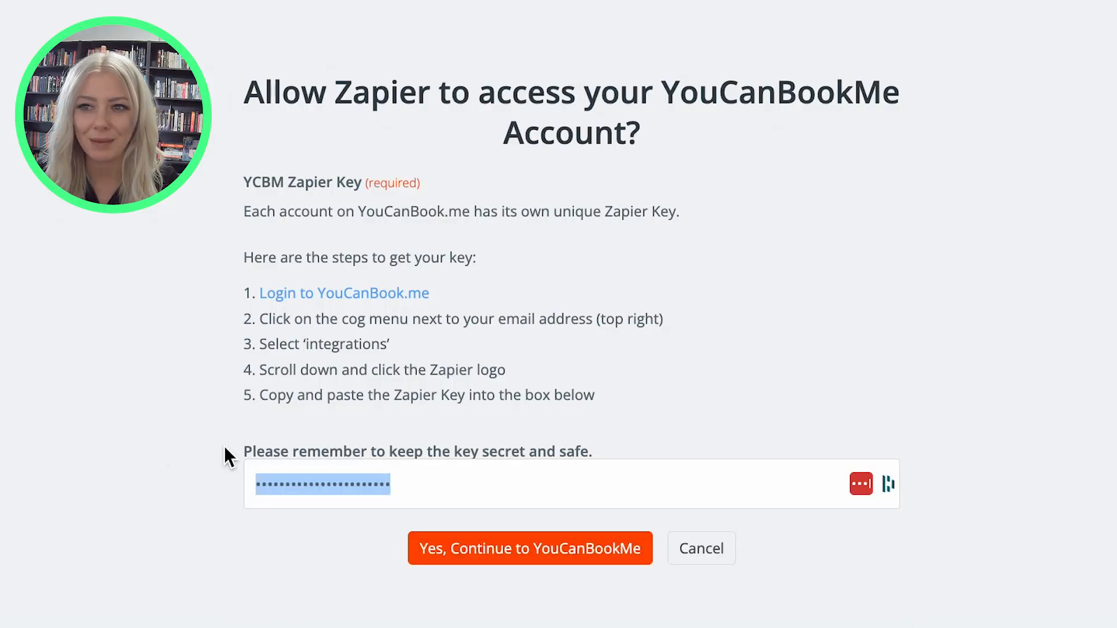
key("ctrl+v")
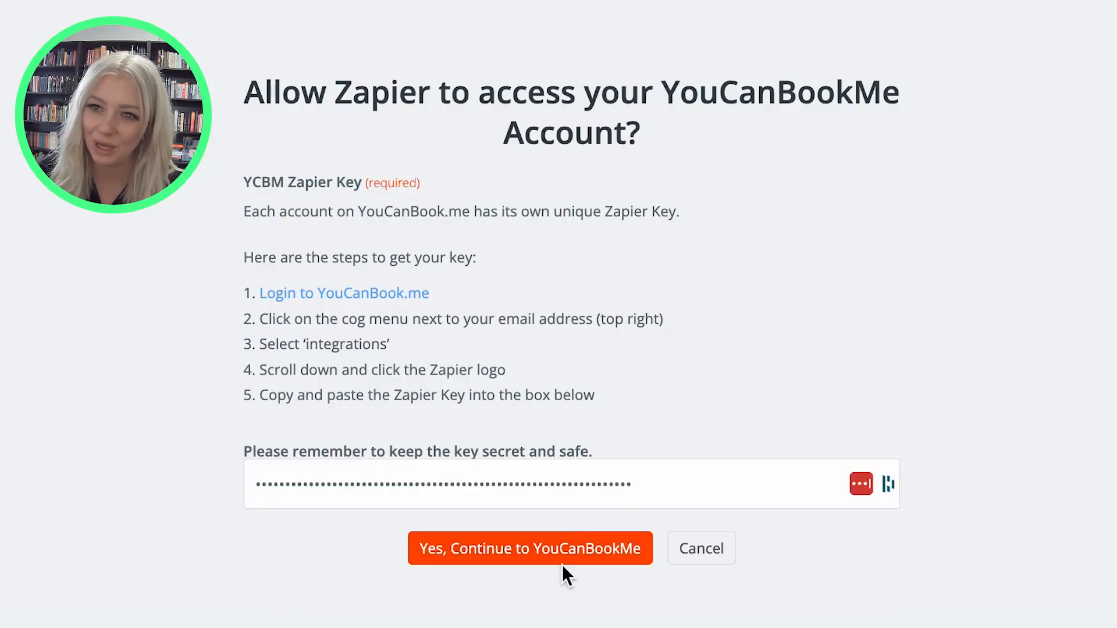
left_click(564, 547)
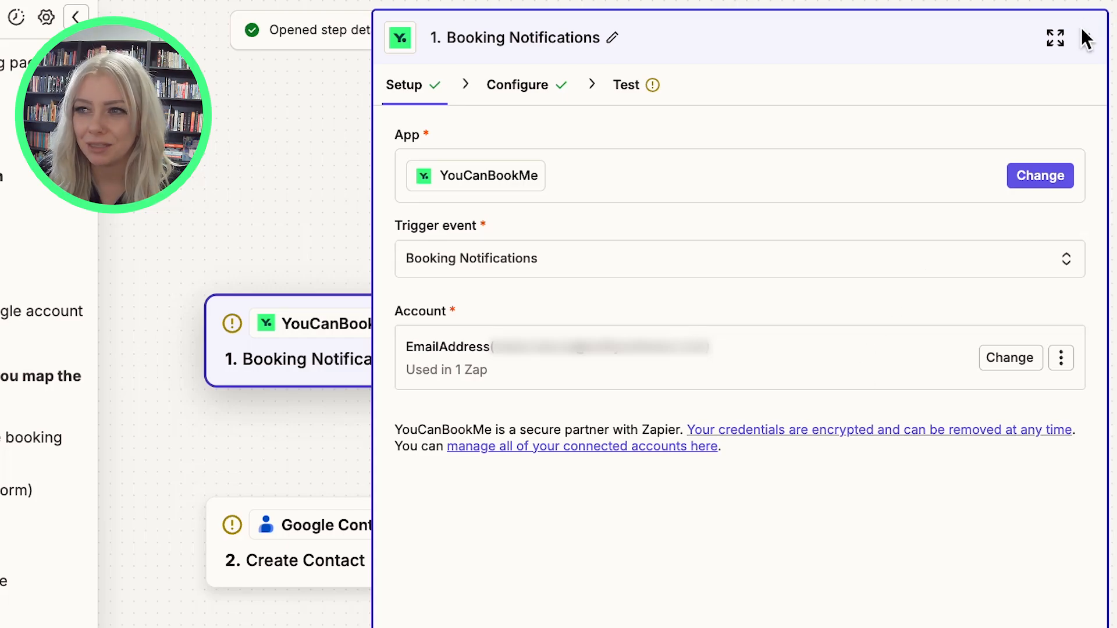
left_click(1086, 38)
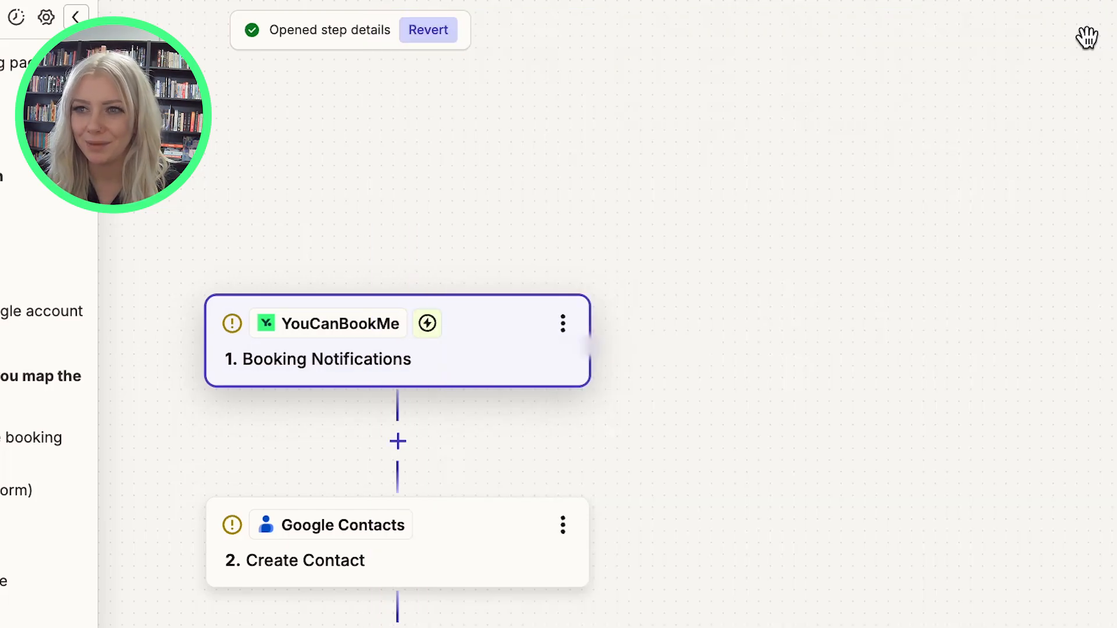
Reopen the YouCanBookMe trigger step and review its Setup and Configure tabs.
left_click(375, 369)
left_click(400, 86)
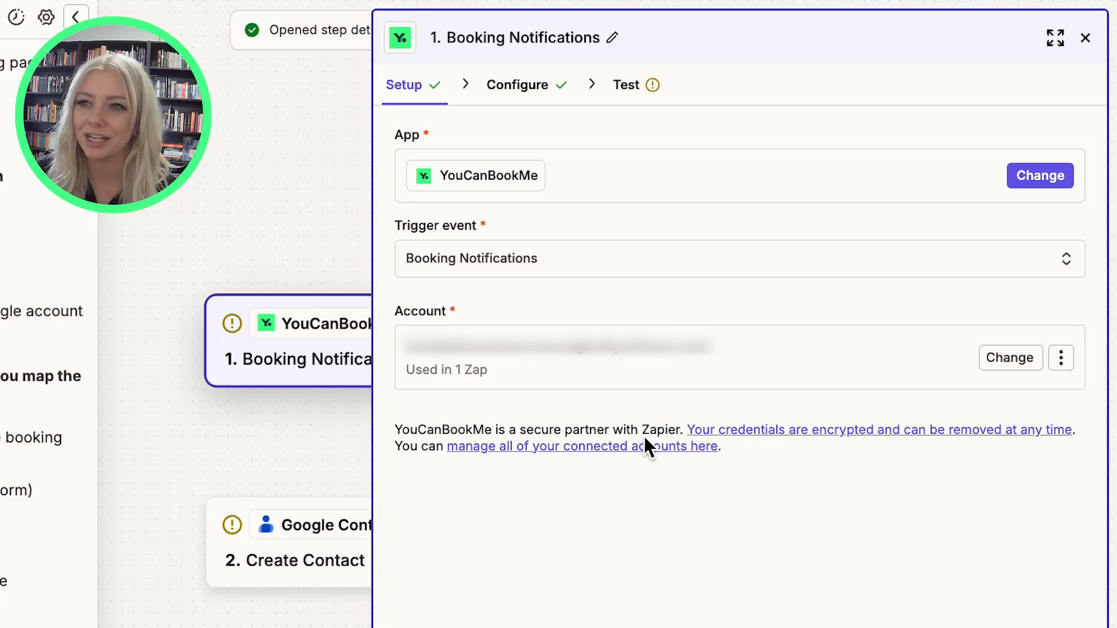
left_click(501, 92)
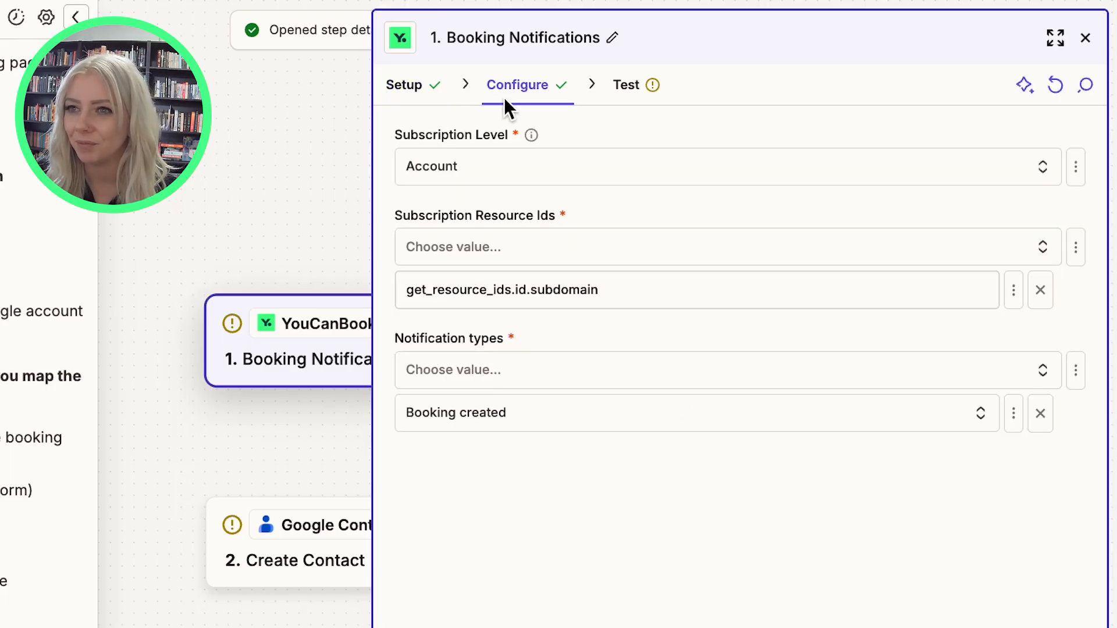
Set Subscription Level to Booking Page with becca as the resource ID, removing the subdomain entry.
left_click(518, 169)
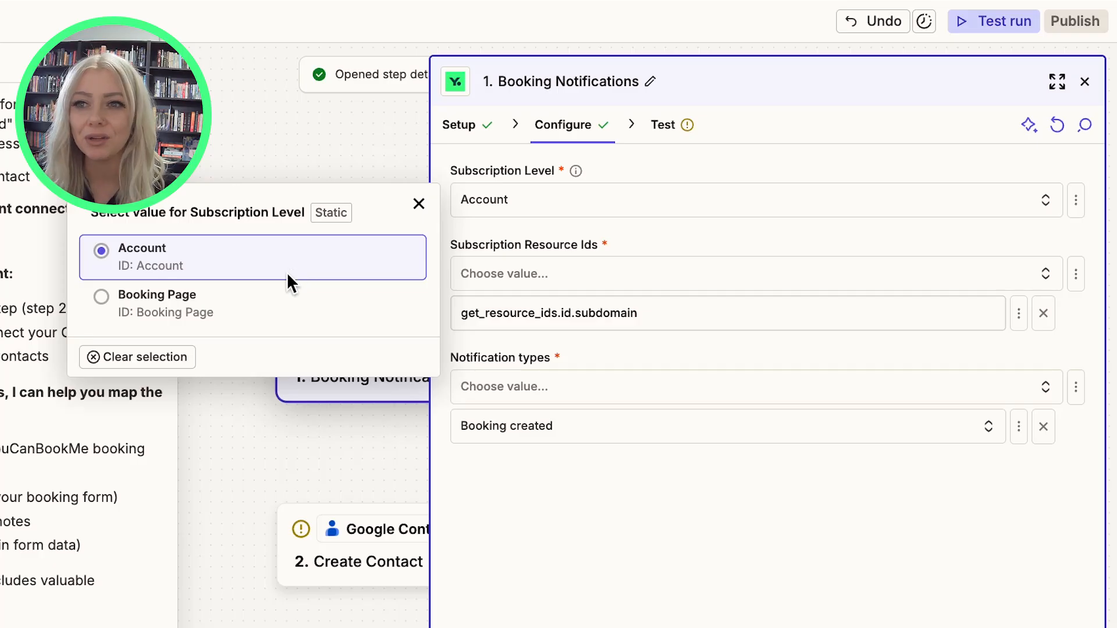
left_click(210, 327)
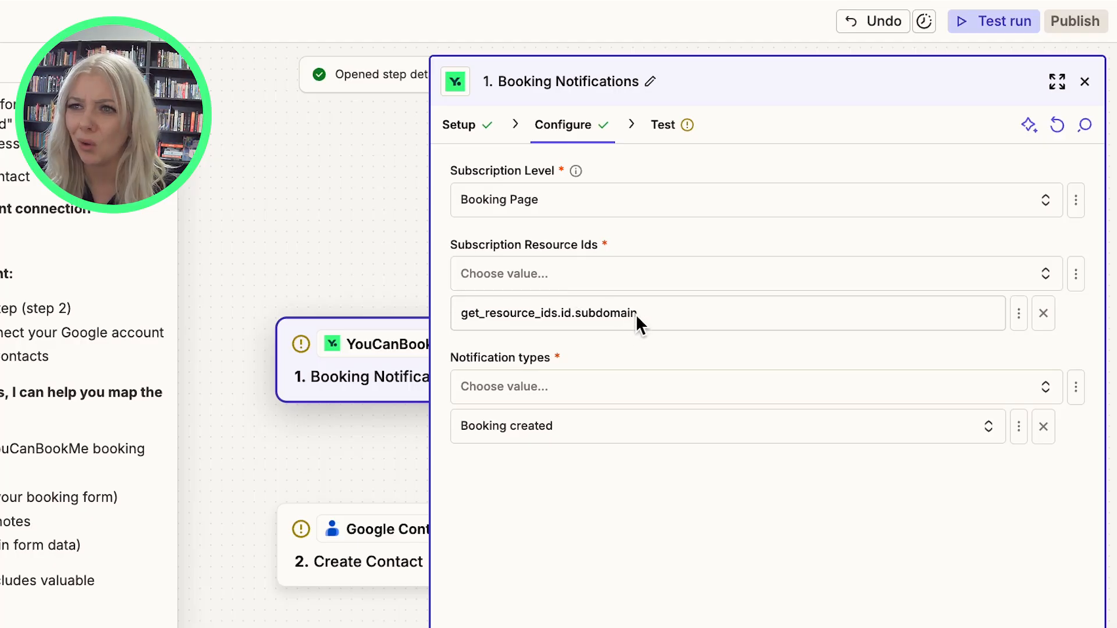
left_click(583, 273)
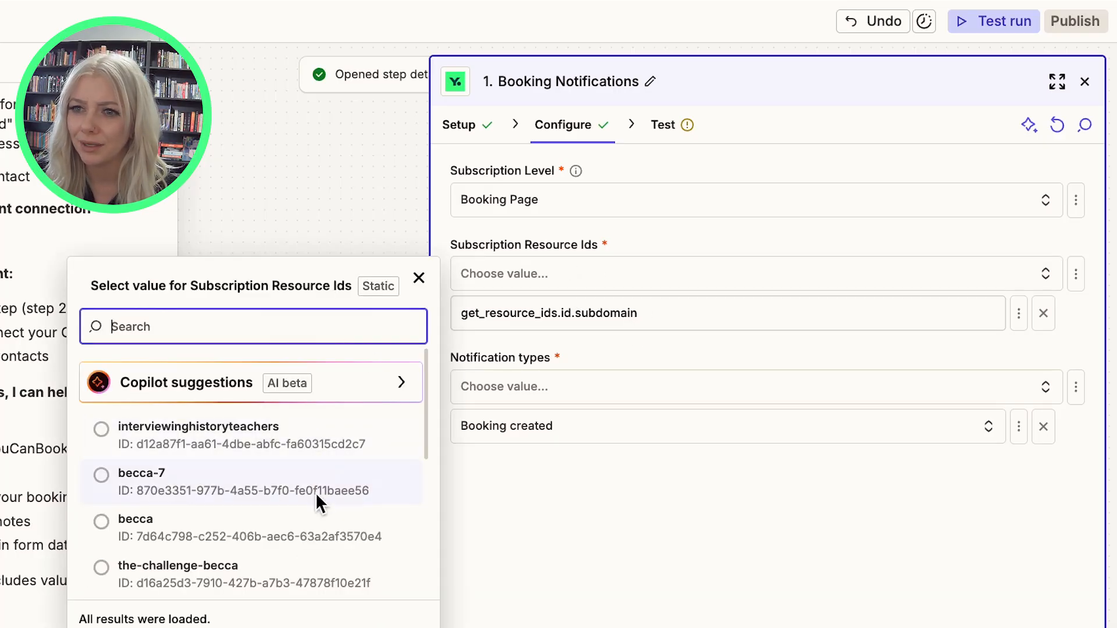
scroll(309, 507, "down", 1)
left_click(301, 521)
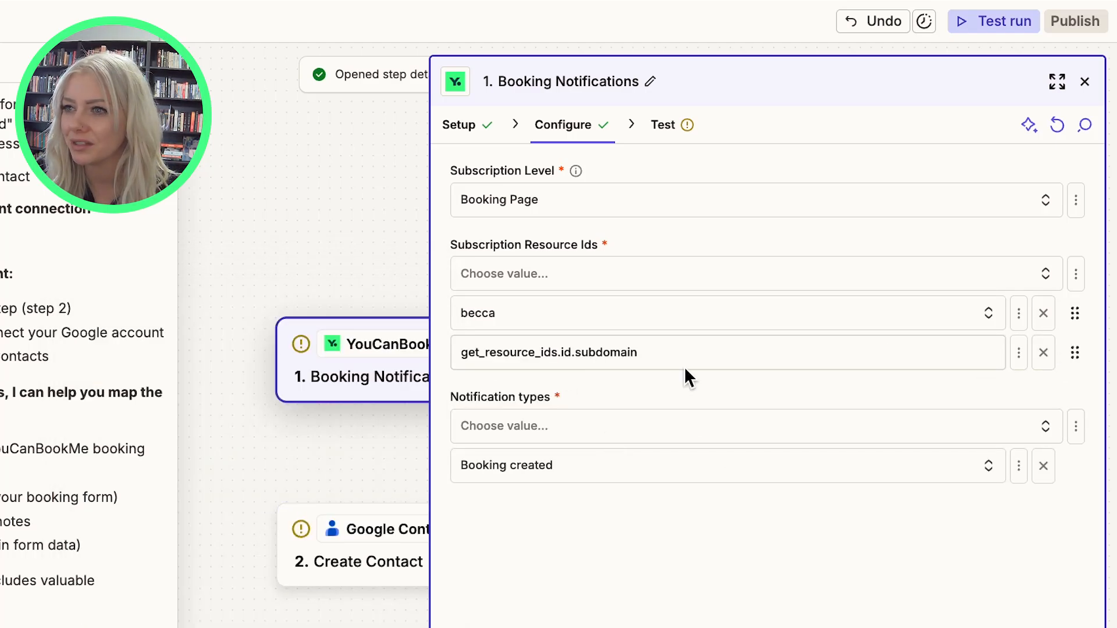
left_click(1043, 353)
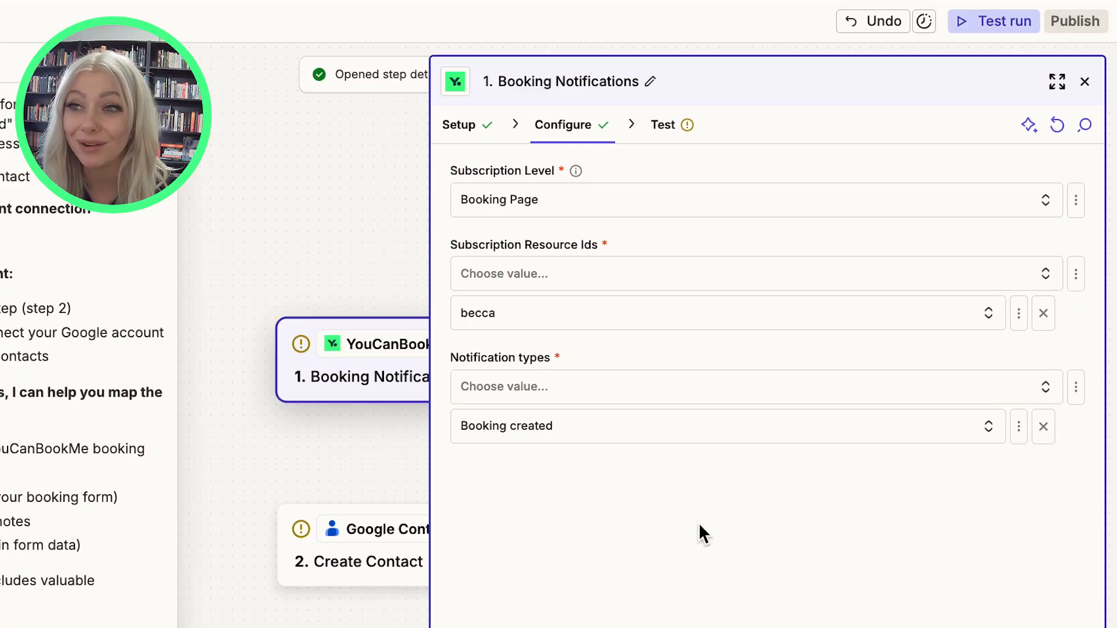
Keep Booking created as the only notification type, removing the duplicate entry.
left_click(615, 386)
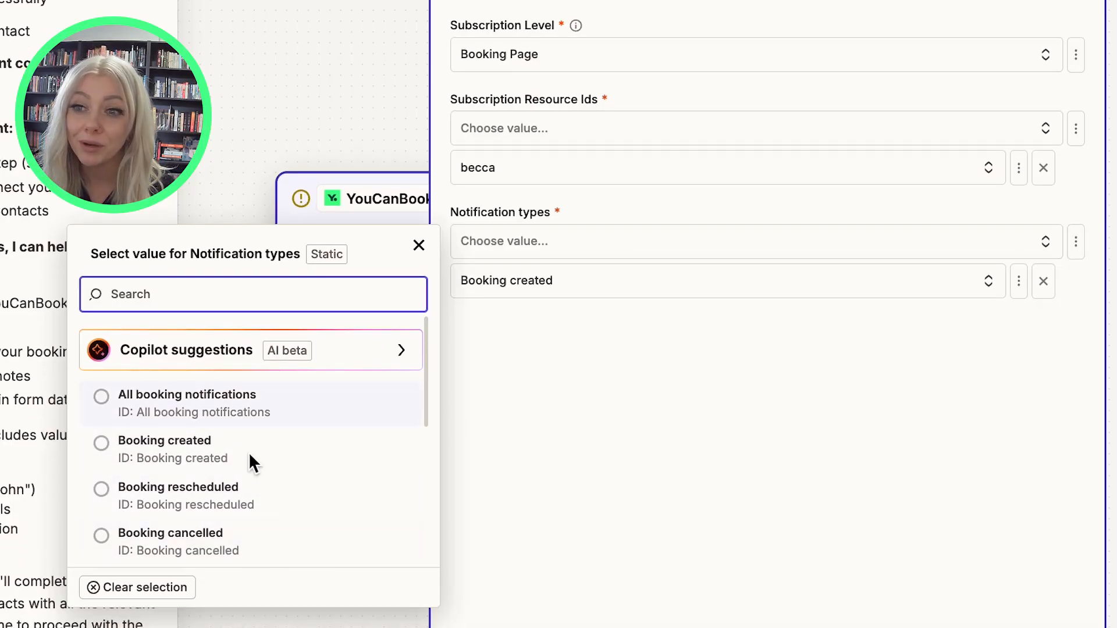
scroll(244, 459, "down", 2)
scroll(291, 506, "down", 4)
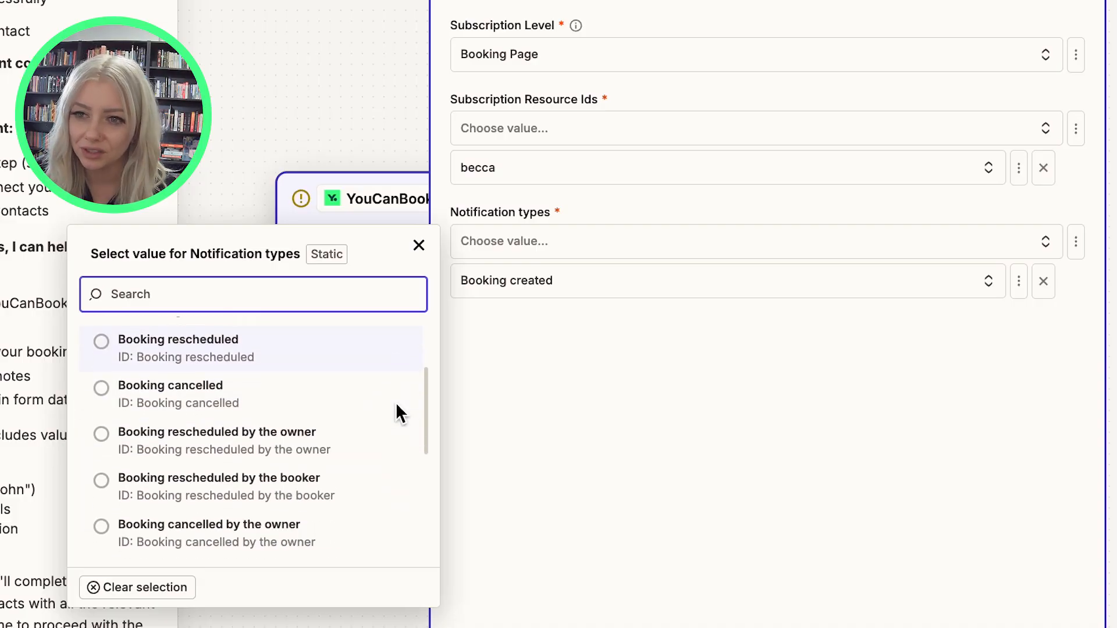
scroll(327, 451, "down", 5)
scroll(329, 457, "up", 10)
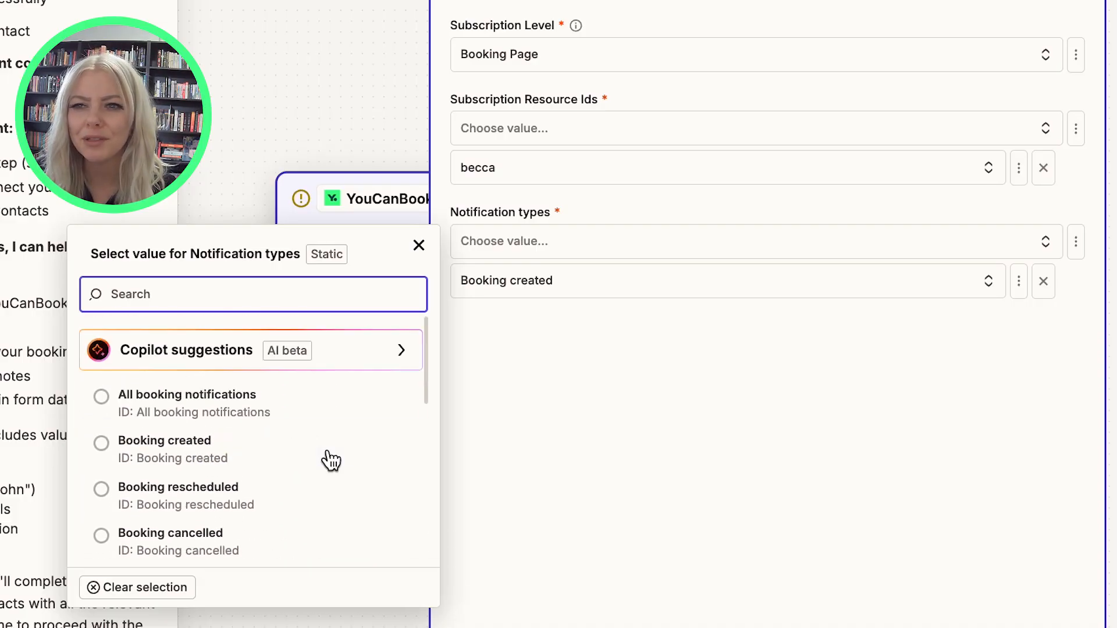
left_click(296, 440)
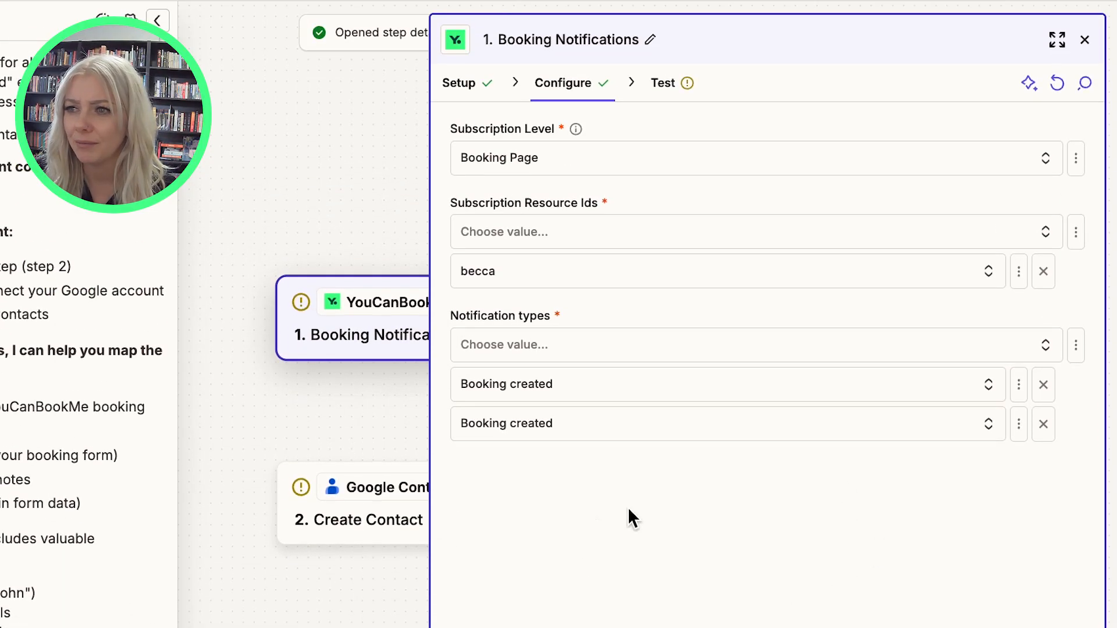
left_click(1042, 424)
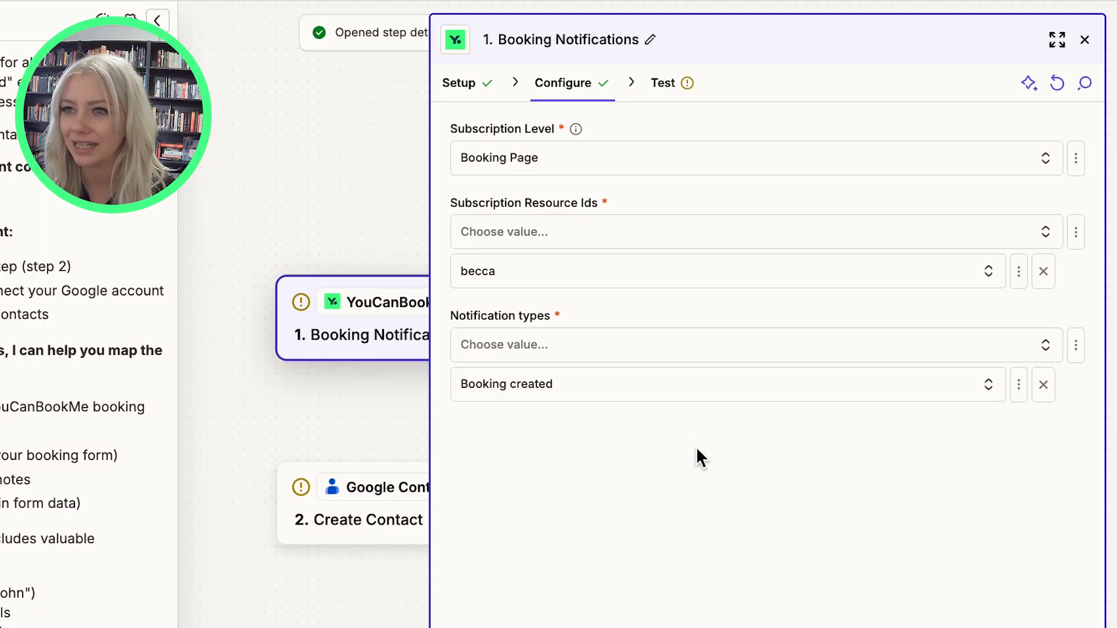
Test the trigger to pull the Booking A sample record, then return to the canvas.
left_click(740, 554)
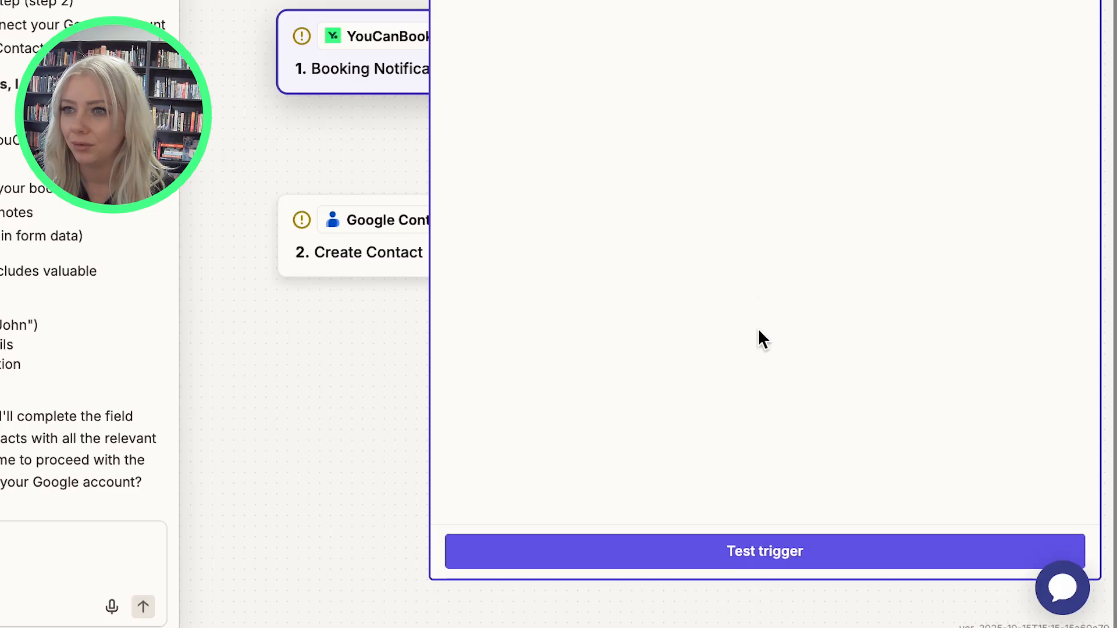
left_click(745, 532)
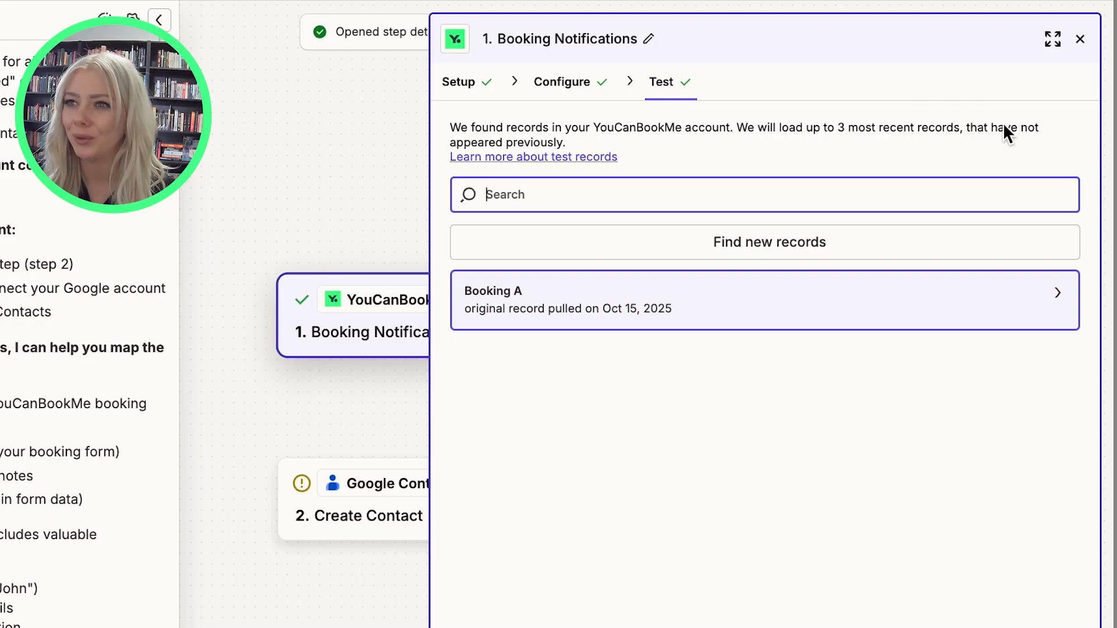
left_click(1081, 40)
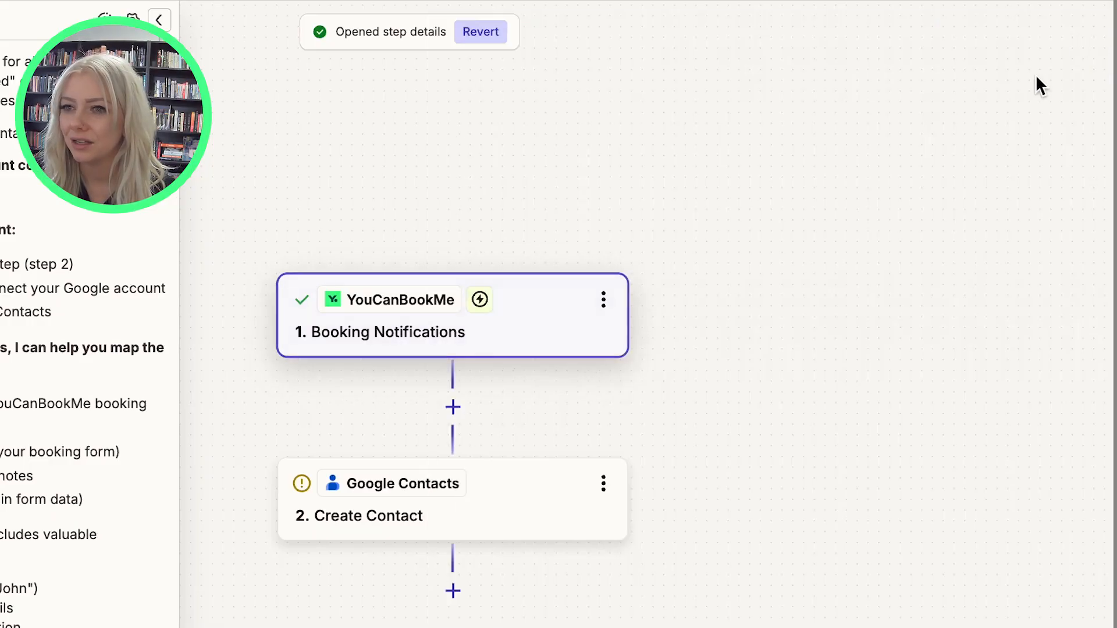
Open the Google Contacts Create Contact step, review its setup, and begin with the First Name field.
left_click(538, 488)
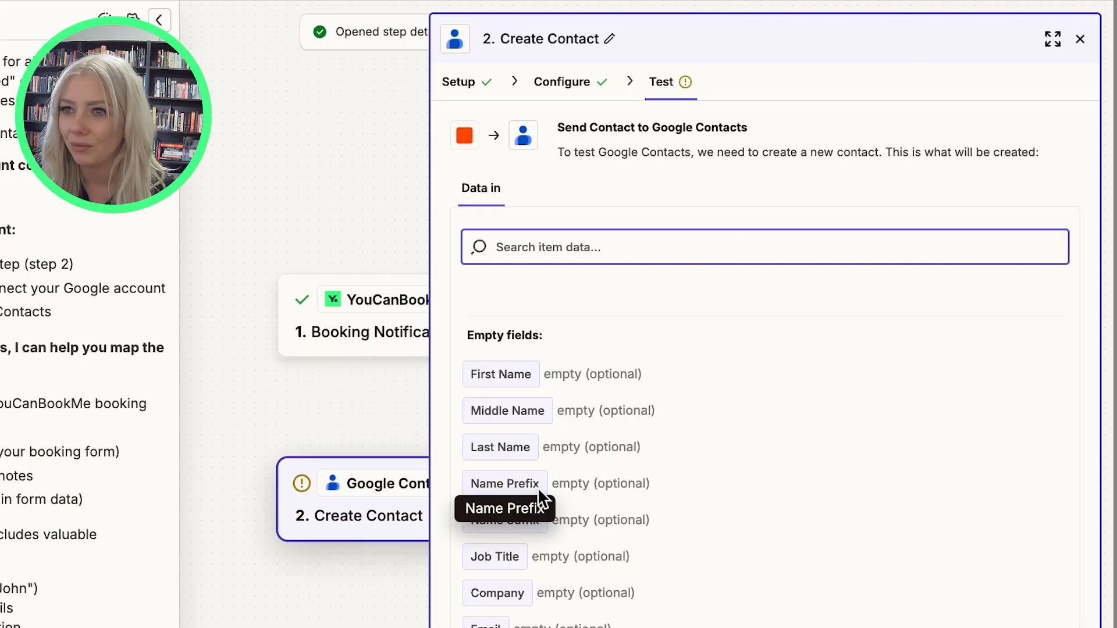
left_click(490, 86)
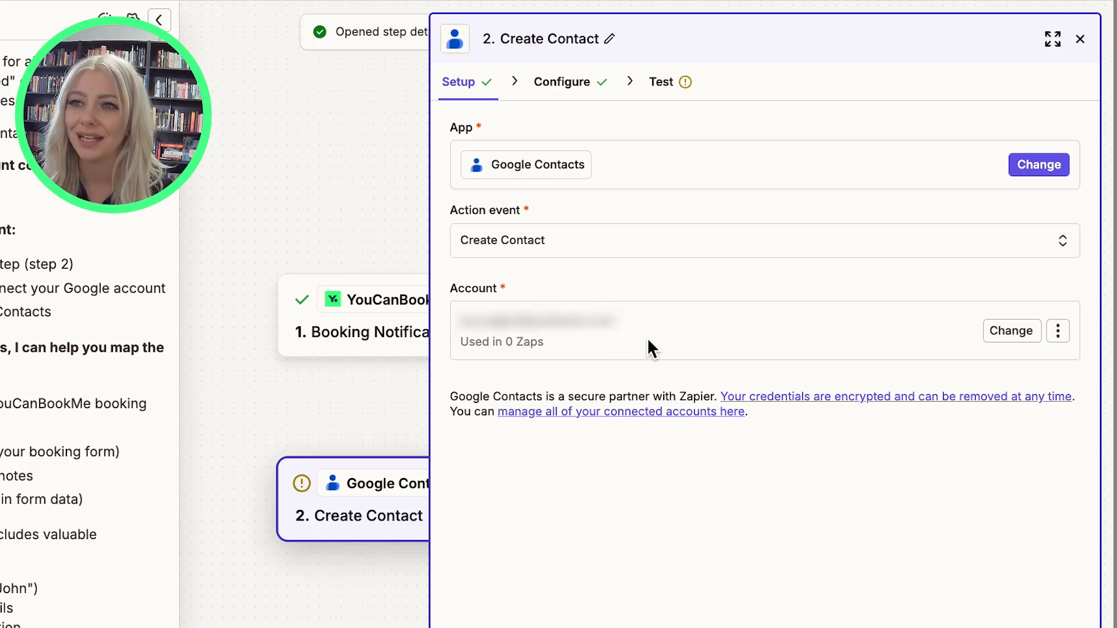
left_click(570, 82)
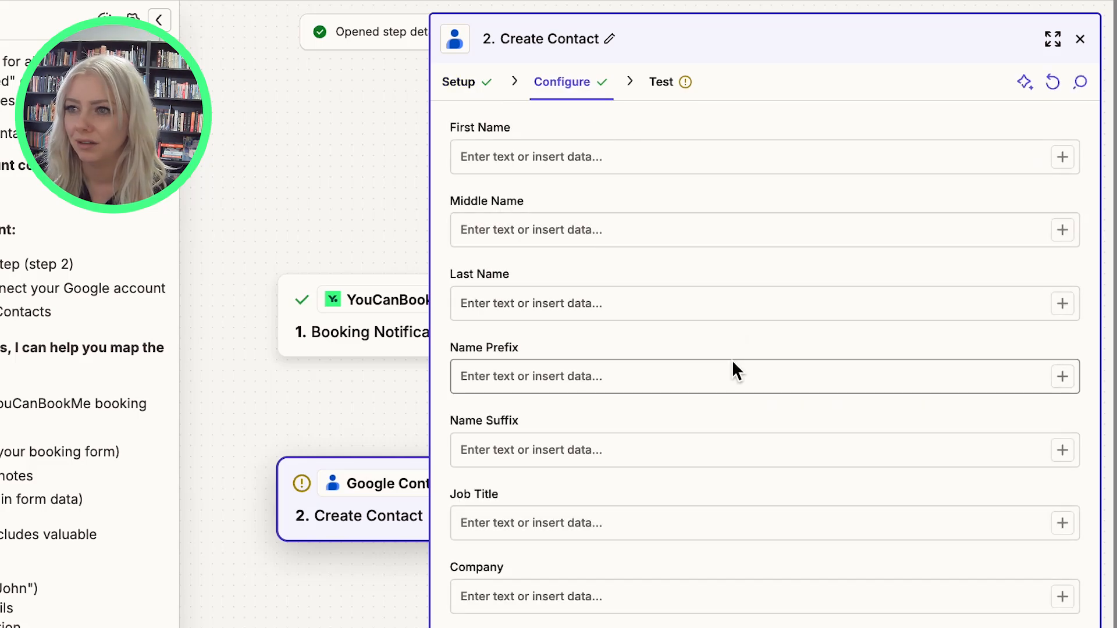
left_click(615, 169)
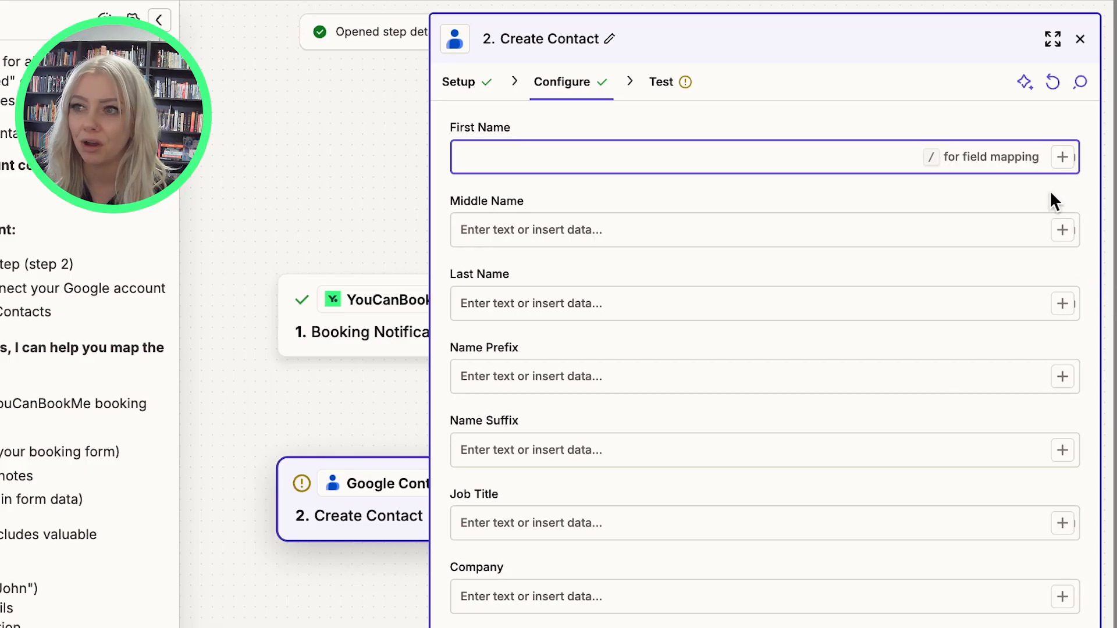
Map First Name to the NAME field from the Booking Notifications step.
left_click(1060, 161)
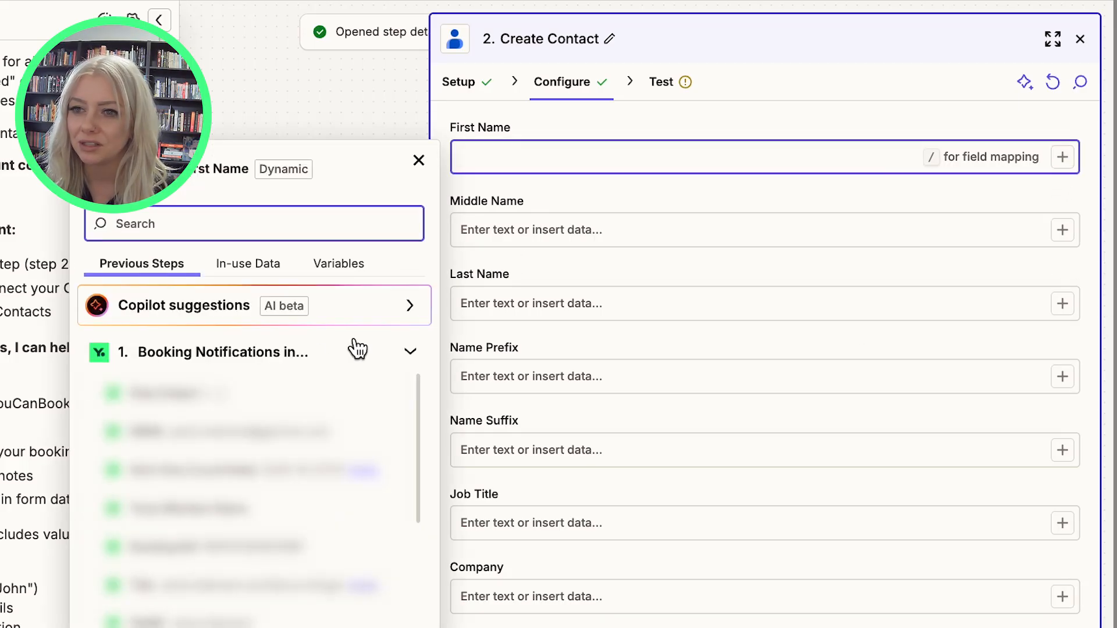
scroll(198, 526, "down", 5)
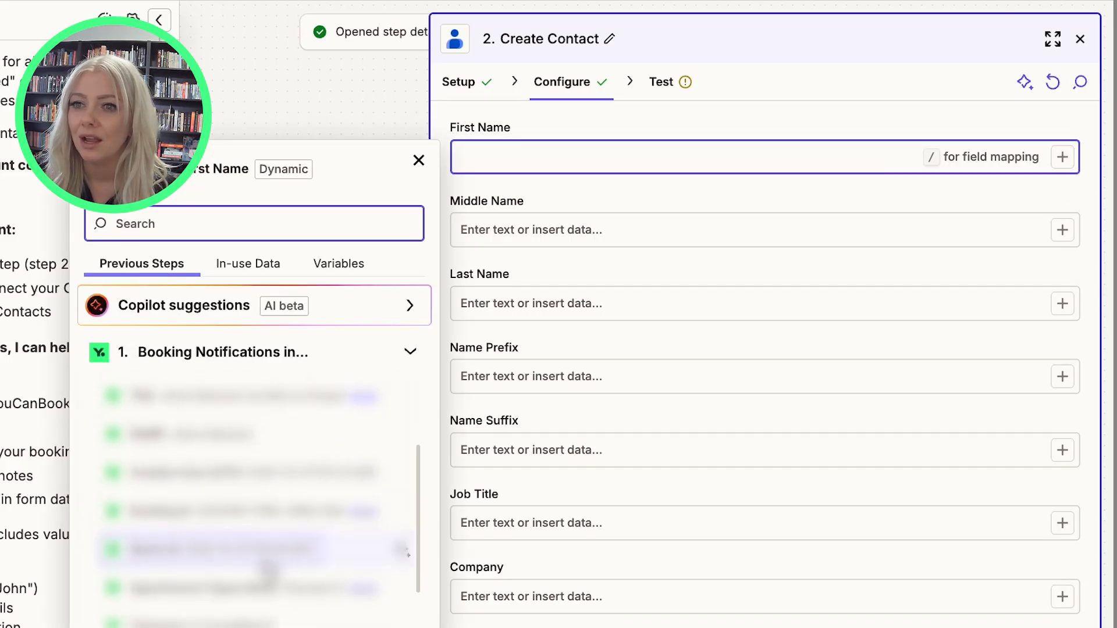
scroll(268, 572, "up", 3)
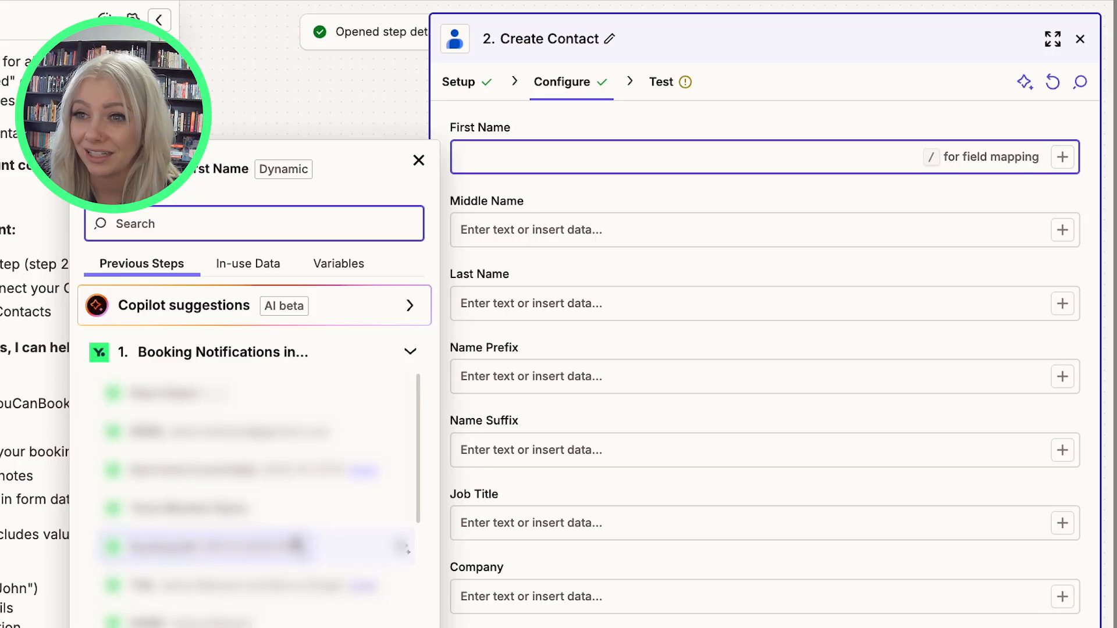
left_click(231, 271)
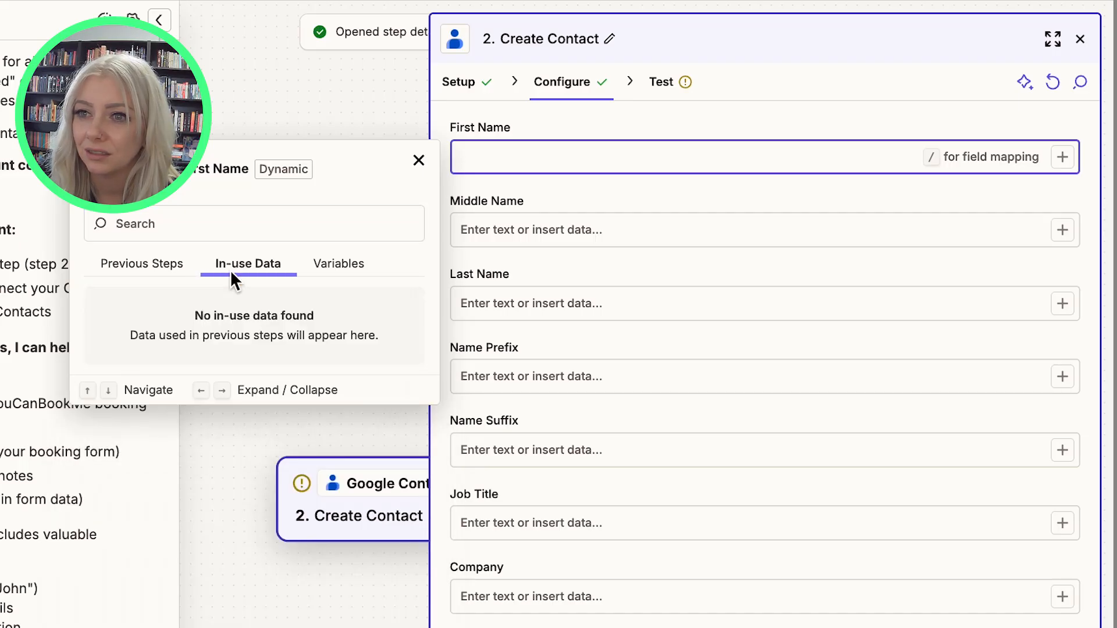
left_click(192, 272)
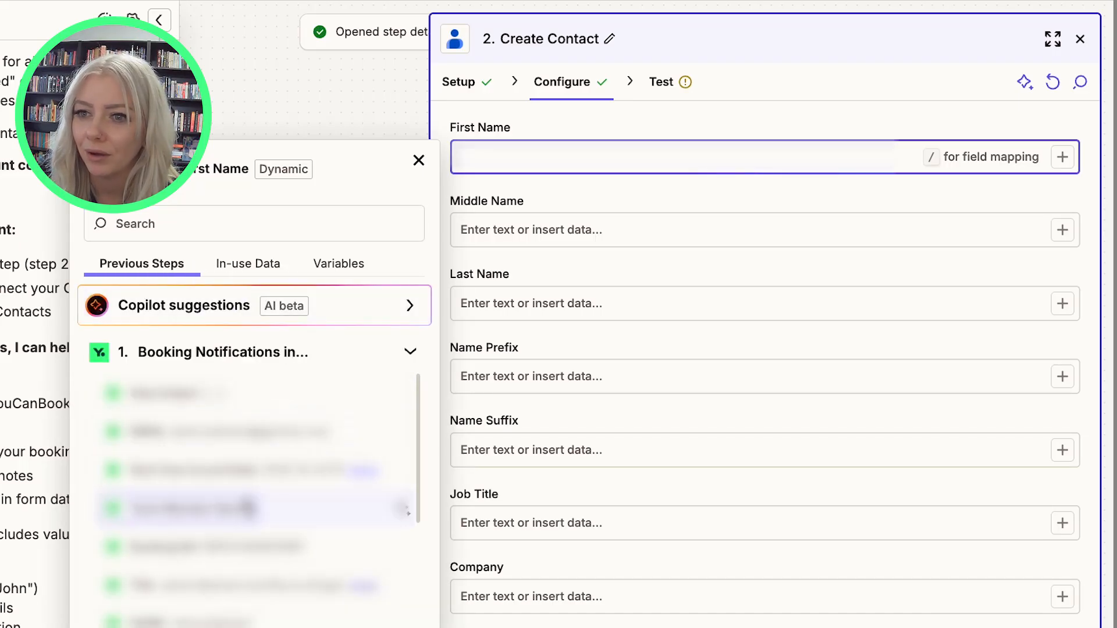
left_click(242, 618)
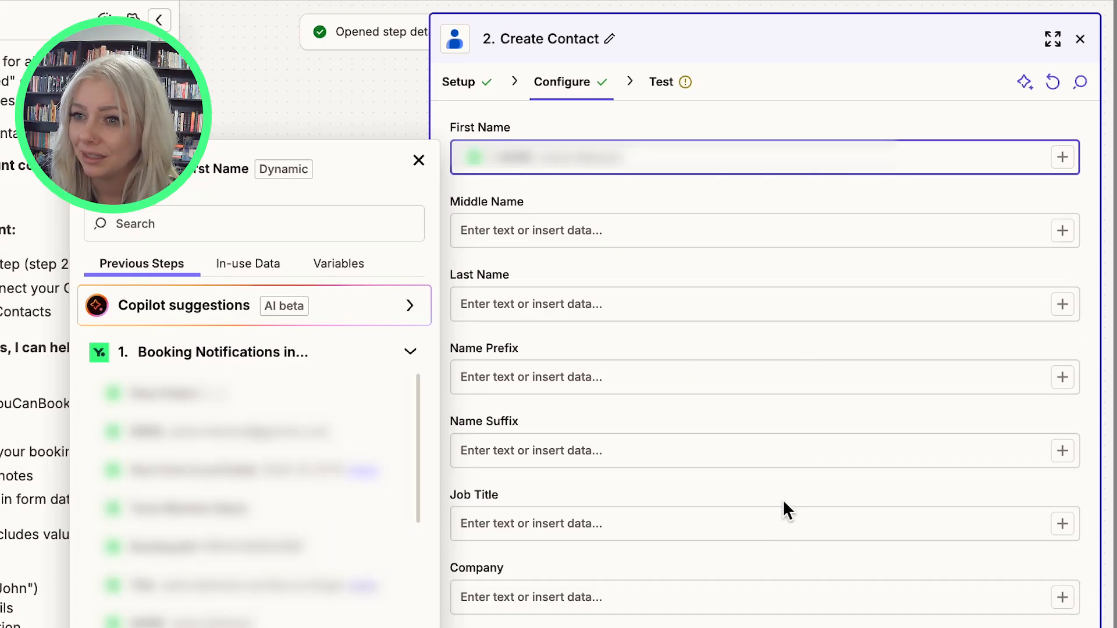
scroll(772, 606, "down", 1)
left_click(754, 620)
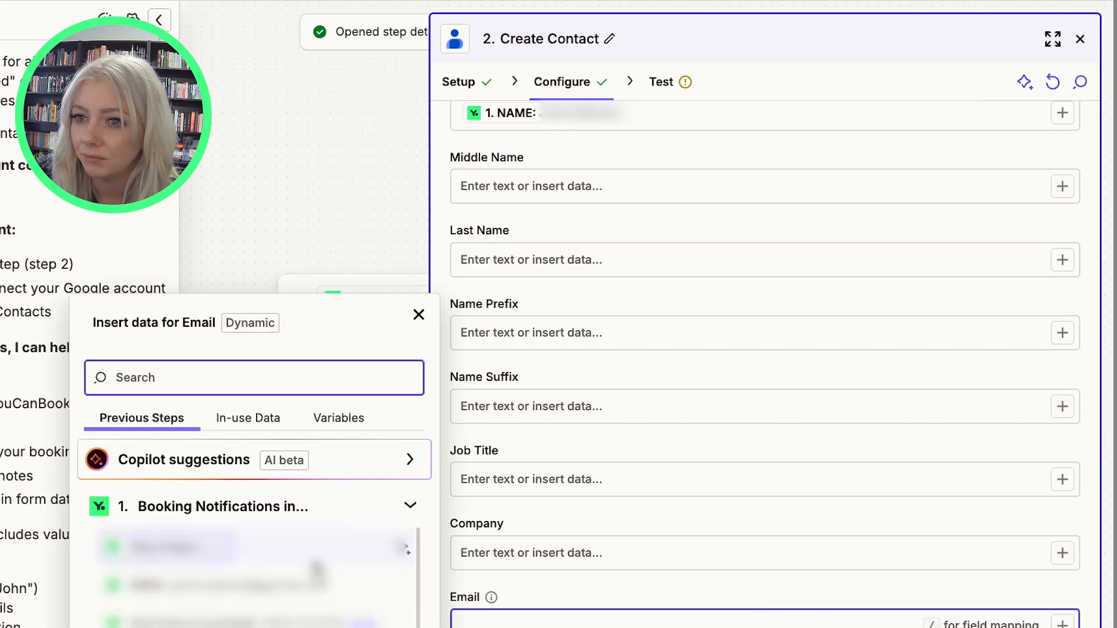
Map Email to the booking's EMAIL field and send a successful test contact to Google Contacts.
left_click(311, 582)
left_click(671, 560)
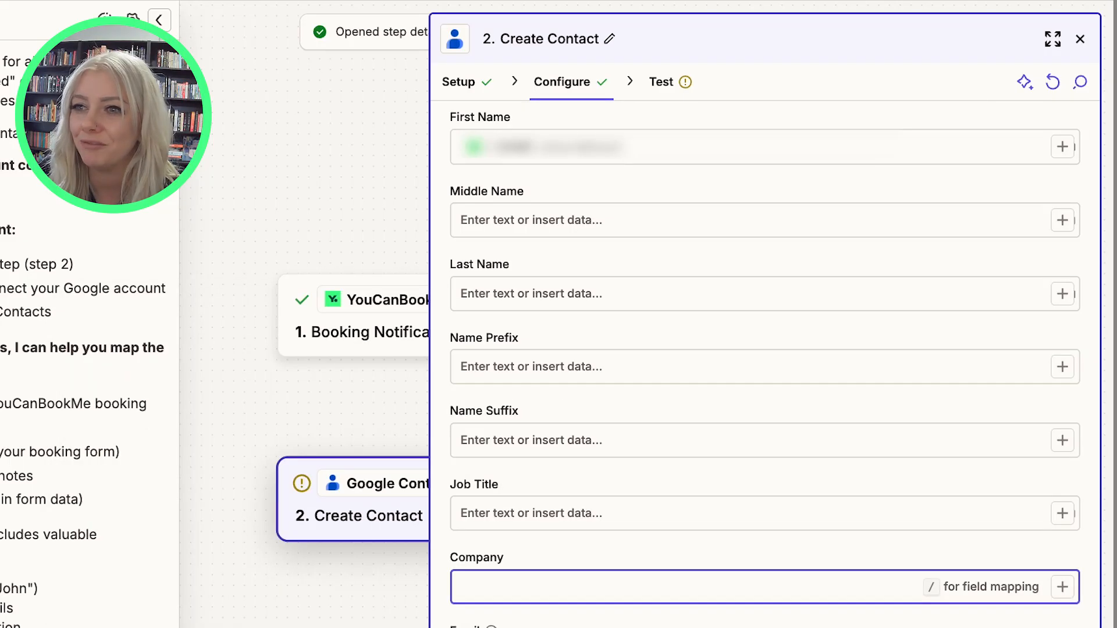
left_click(765, 626)
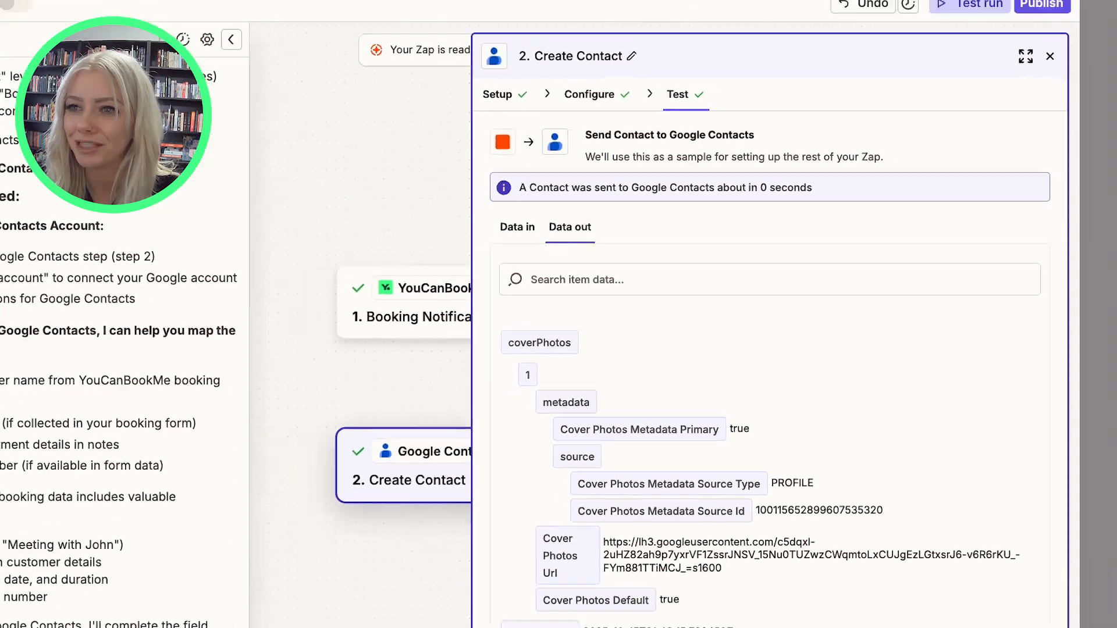
Publish the Zap so it goes live as version 1.
left_click(839, 597)
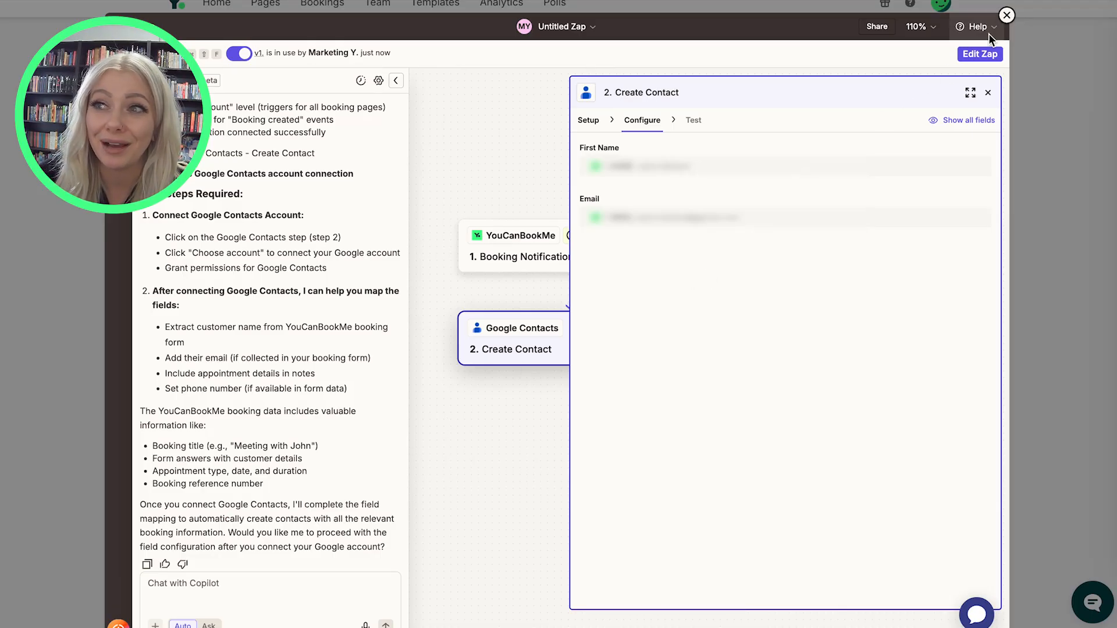
Close the Zapier editor to return to YouCanBook.me's Zapier settings page.
left_click(1005, 16)
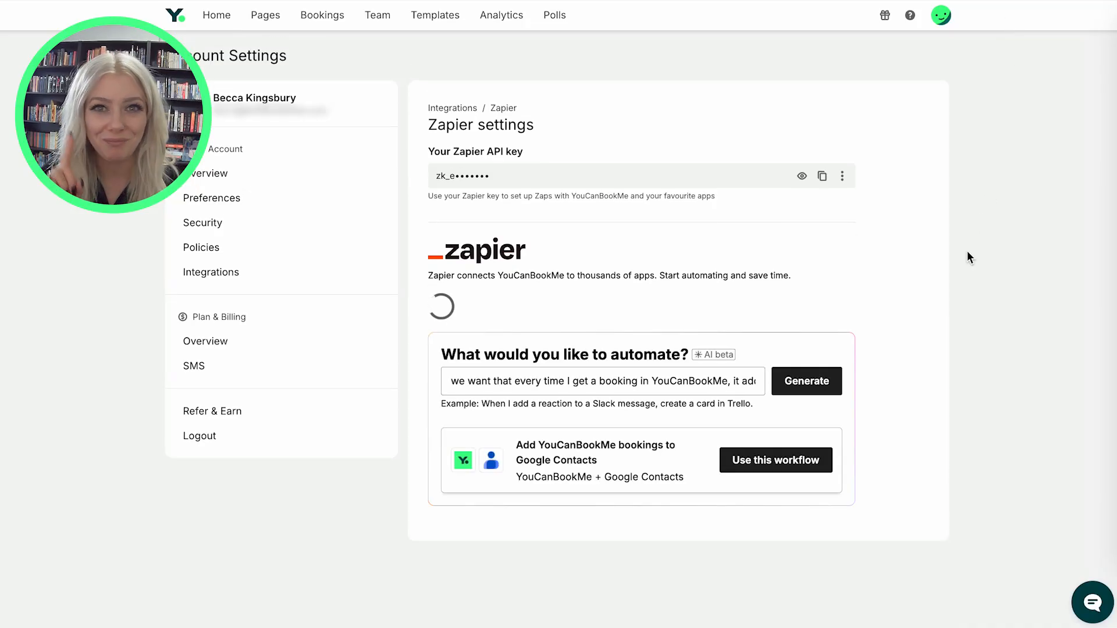